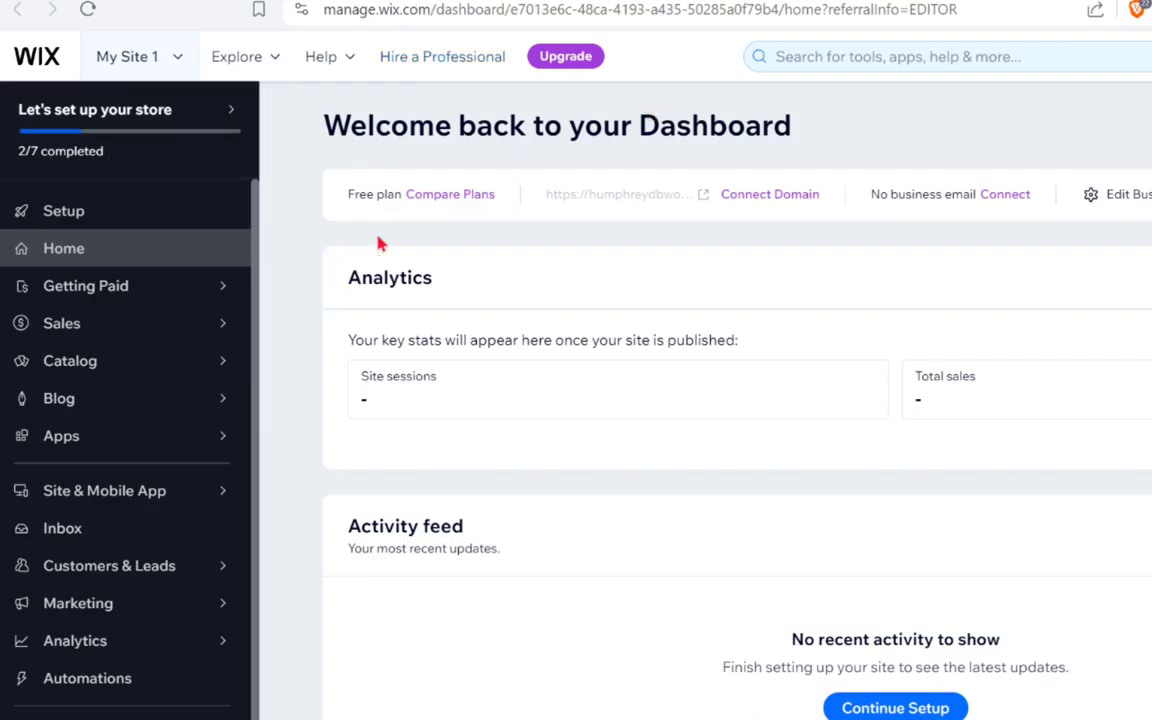
Launch the Wix Editor for My Site 1 from the site switcher's Design Site option.
{"action": "left_click", "coordinate": [177, 62]}
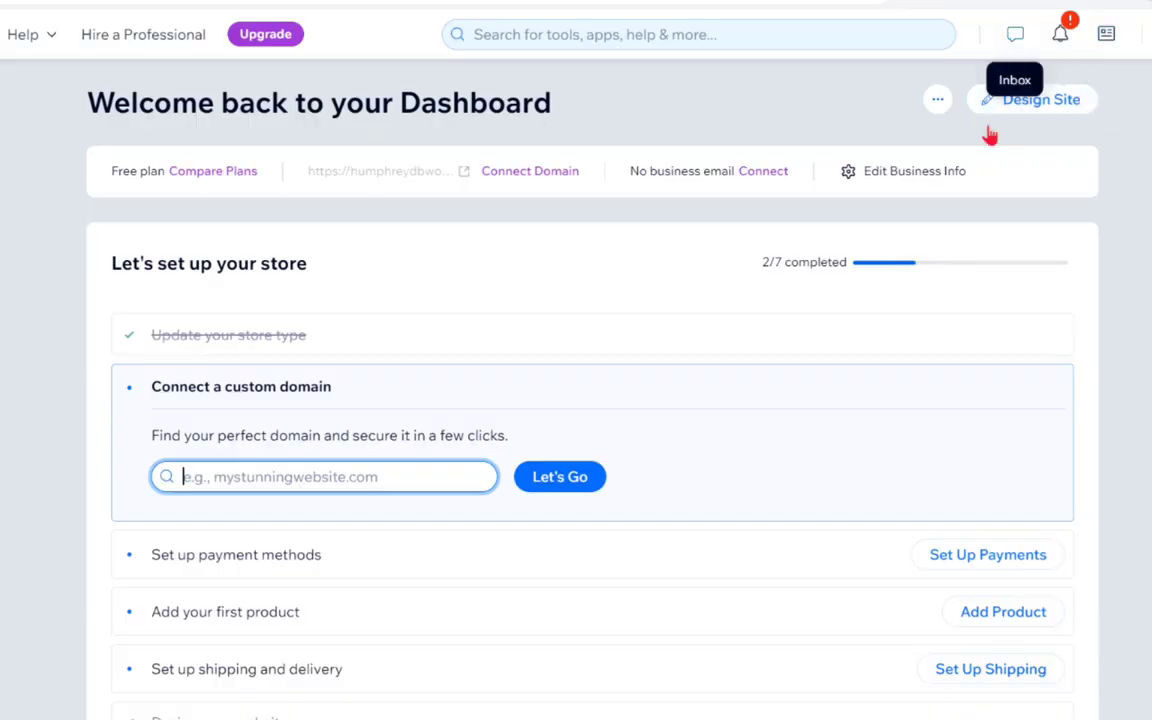
{"action": "left_click", "coordinate": [1031, 99]}
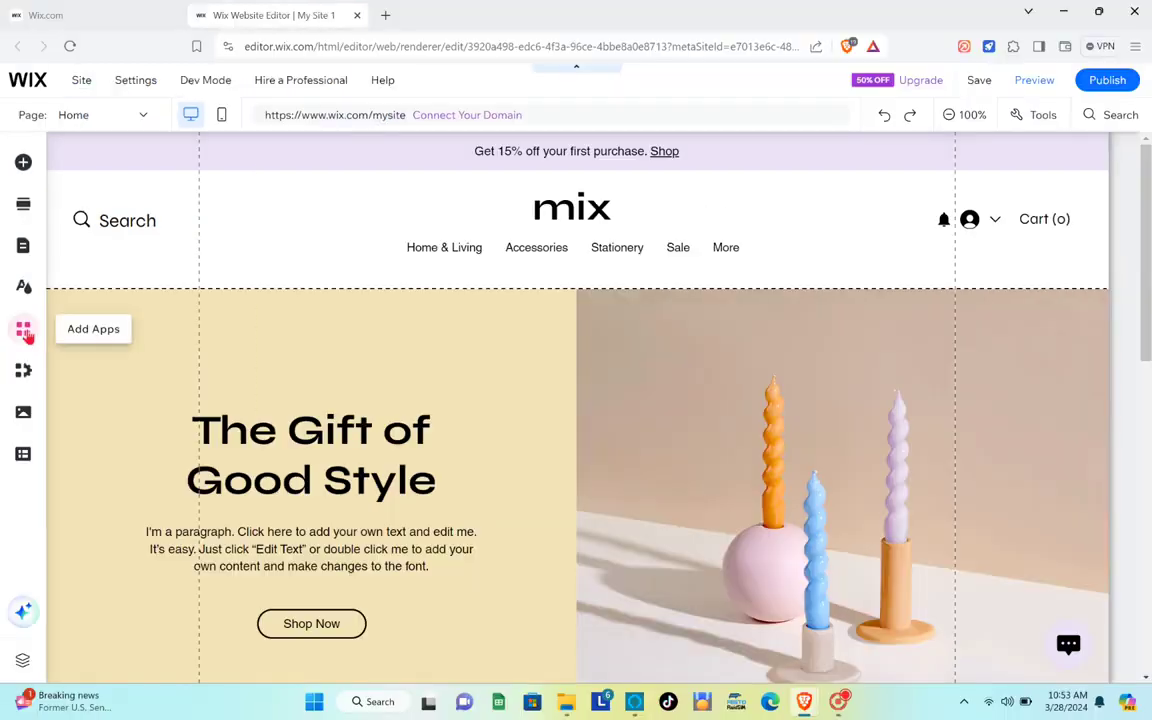
Search the App Market for 'wix hotels' and choose Add to Site on the Wix Hotels app.
{"action": "left_click", "coordinate": [24, 331]}
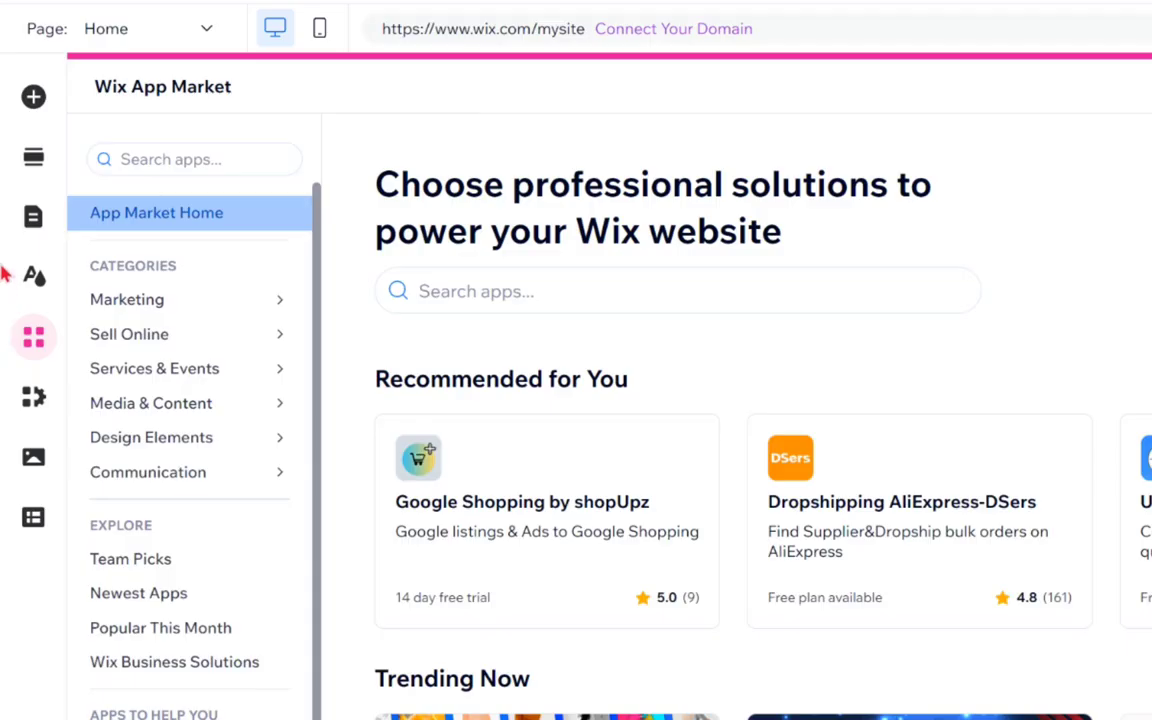
{"action": "left_click", "coordinate": [178, 159]}
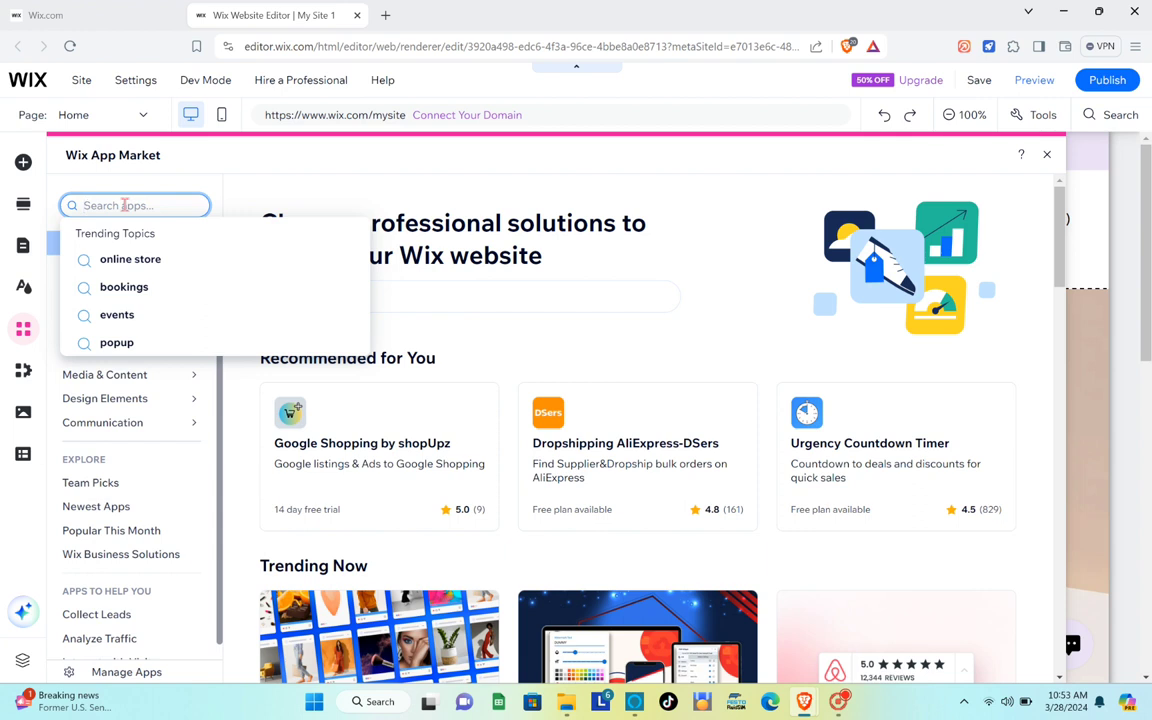
{"action": "type", "text": "wix h"}
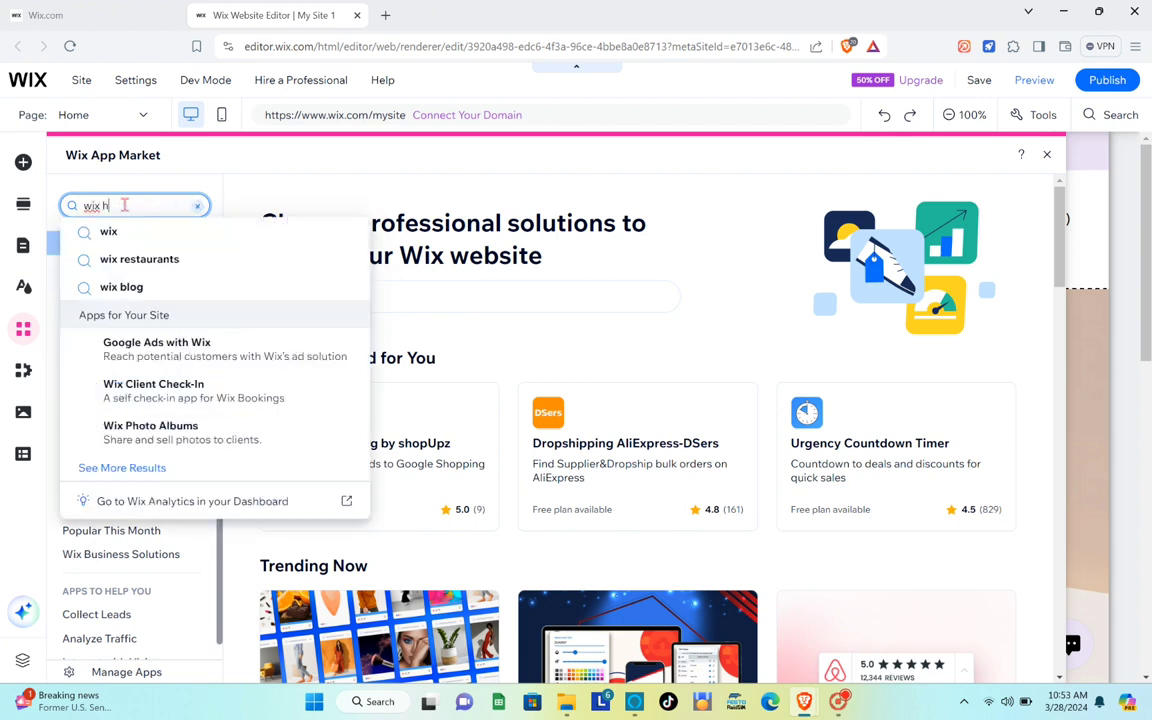
{"action": "type", "text": "otels"}
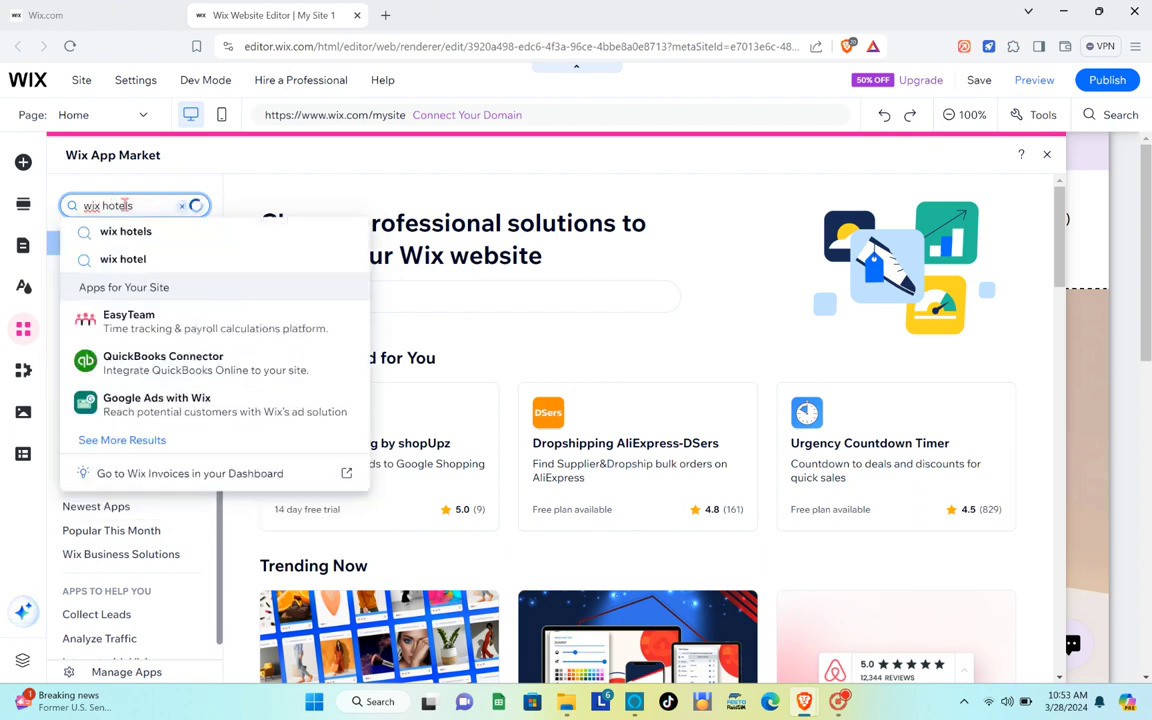
{"action": "key", "text": "Return"}
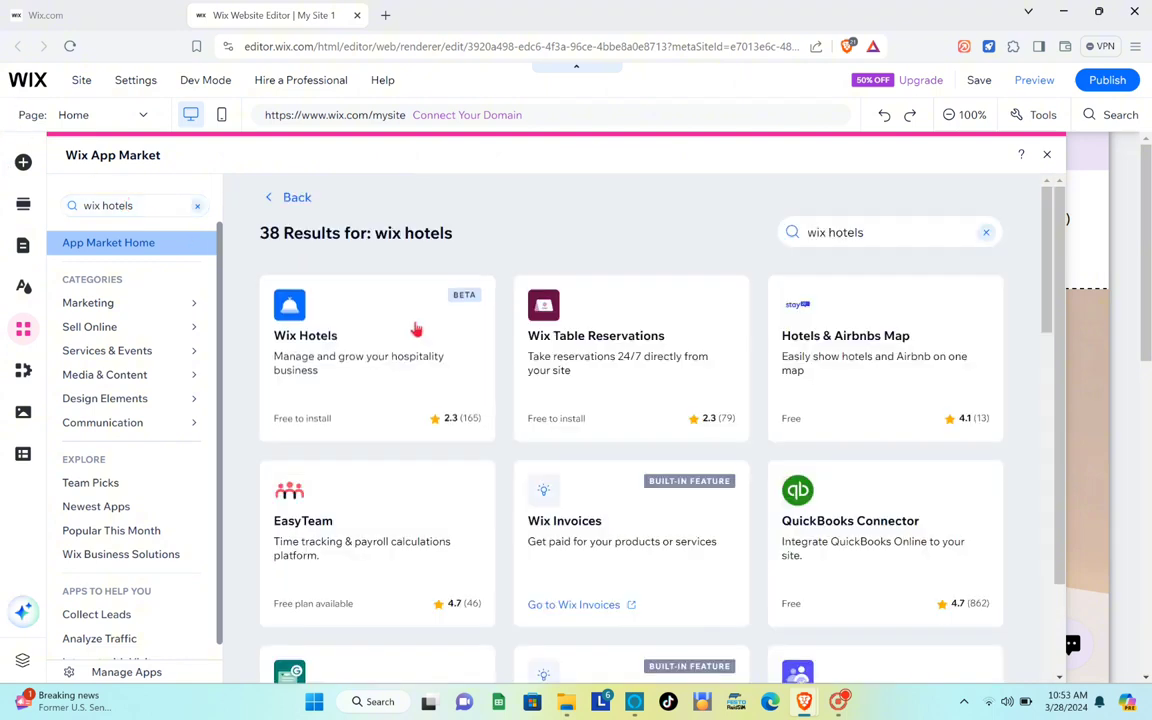
{"action": "left_click", "coordinate": [375, 368]}
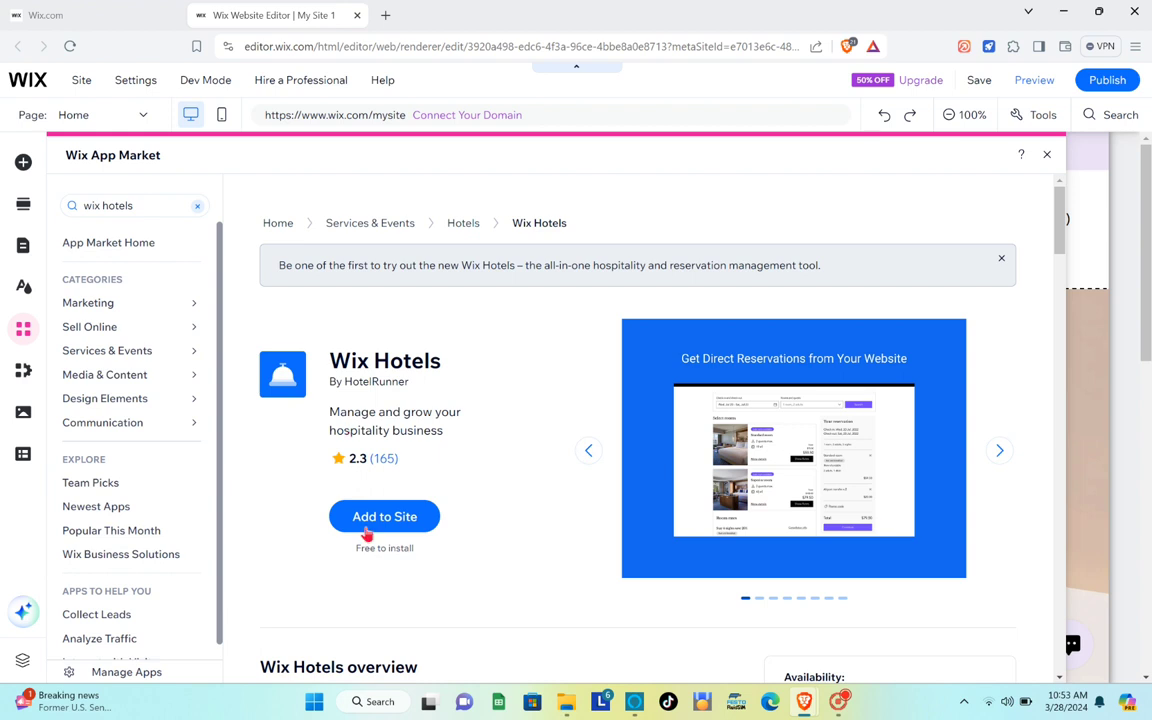
{"action": "left_click", "coordinate": [396, 518]}
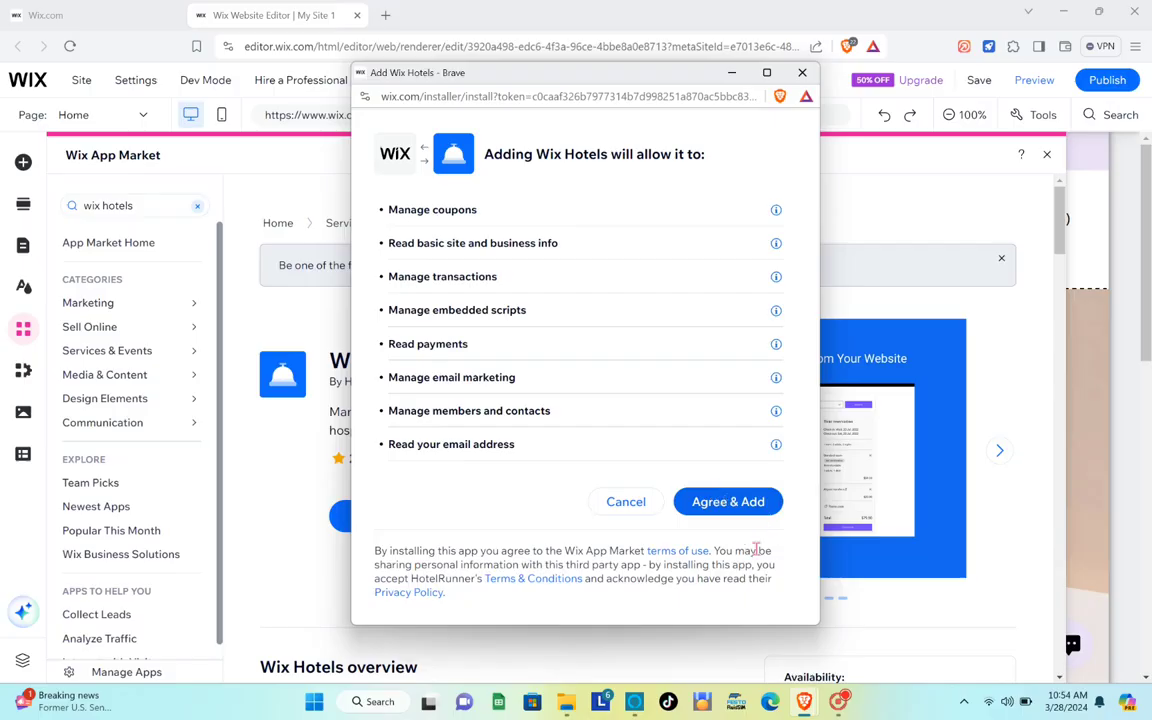
Accept the Wix Hotels permissions and select the new Book a Room widget.
{"action": "left_click", "coordinate": [727, 503]}
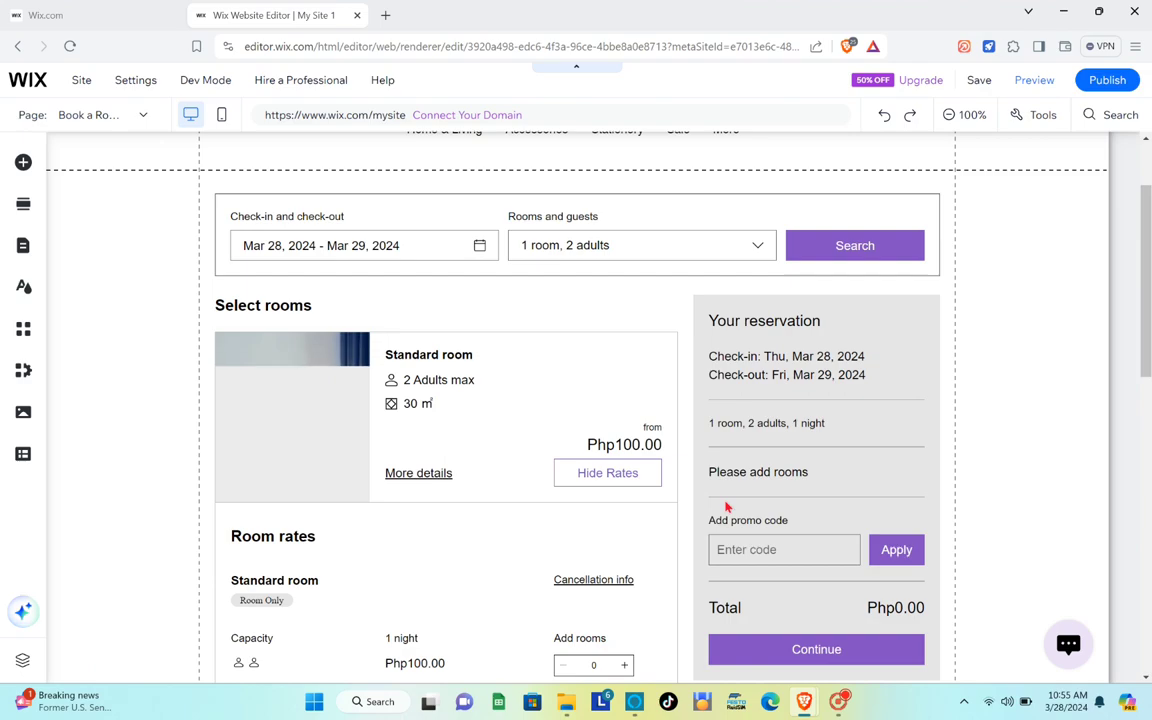
{"action": "left_click", "coordinate": [727, 507]}
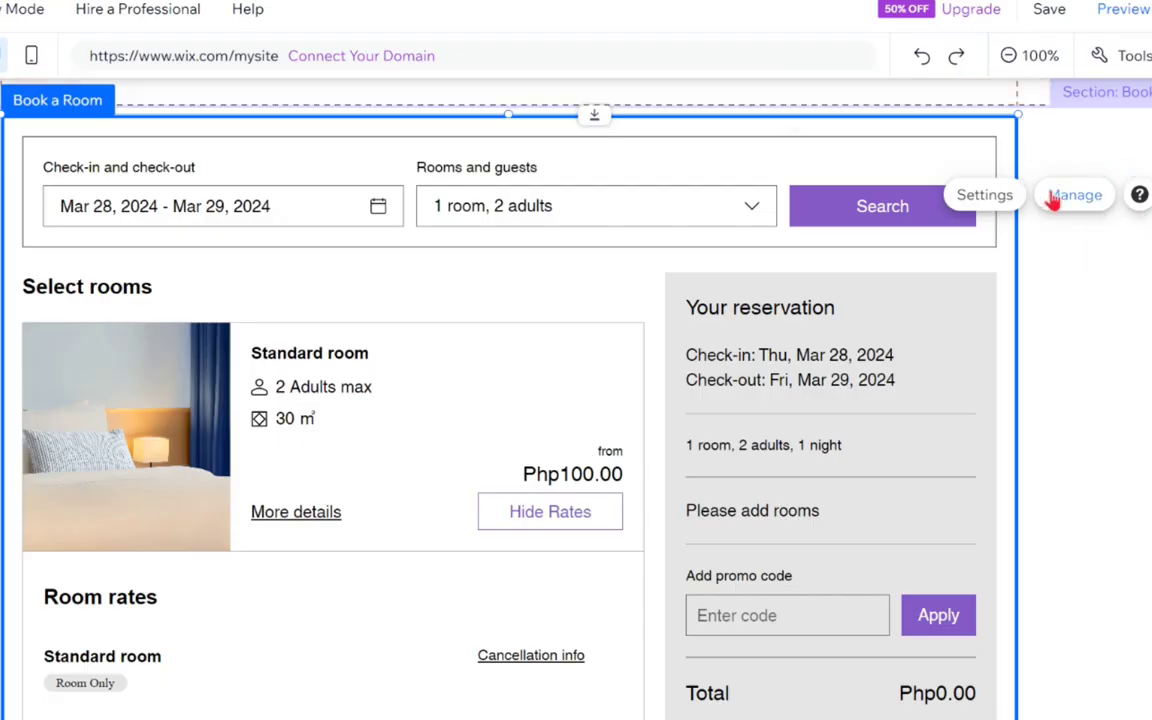
Set the property type to Hotel in the widget's management settings and save it.
{"action": "left_click", "coordinate": [1055, 198]}
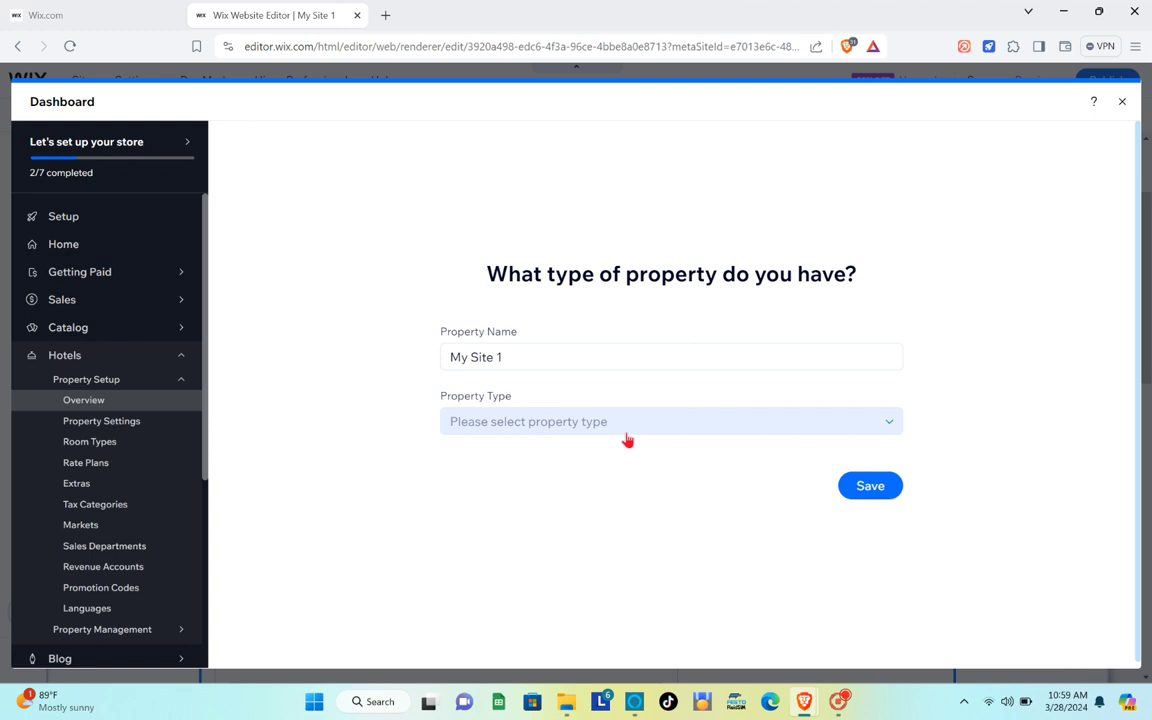
{"action": "left_click", "coordinate": [626, 434]}
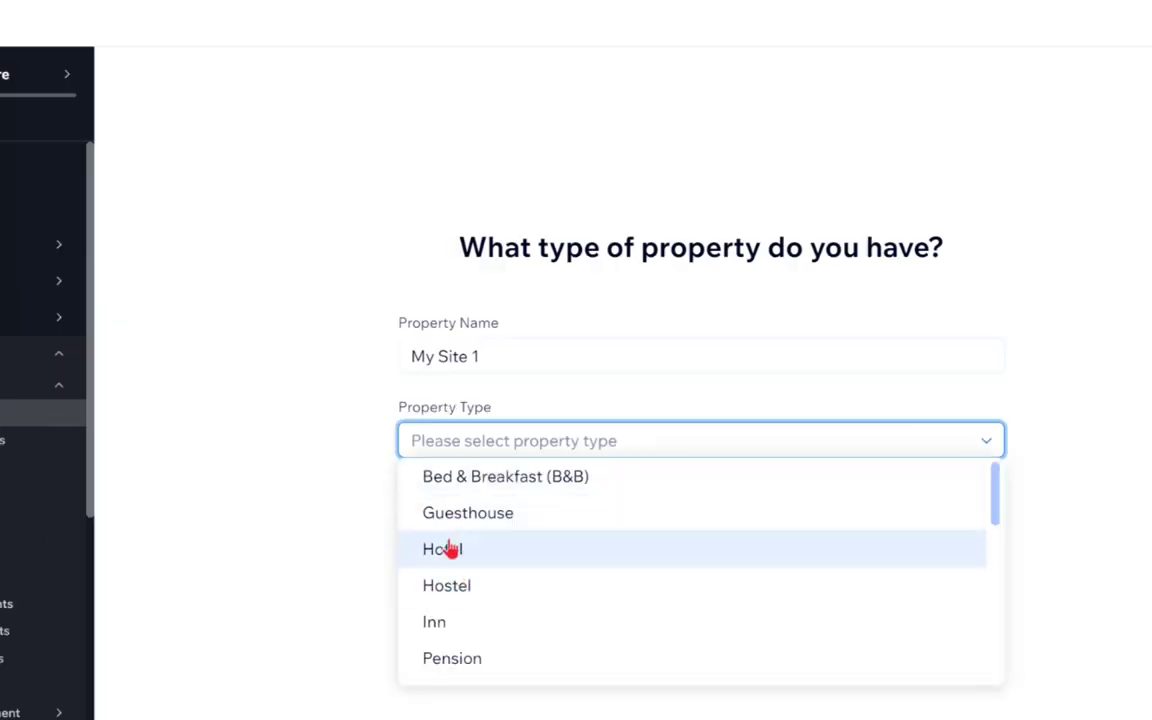
{"action": "left_click", "coordinate": [449, 549]}
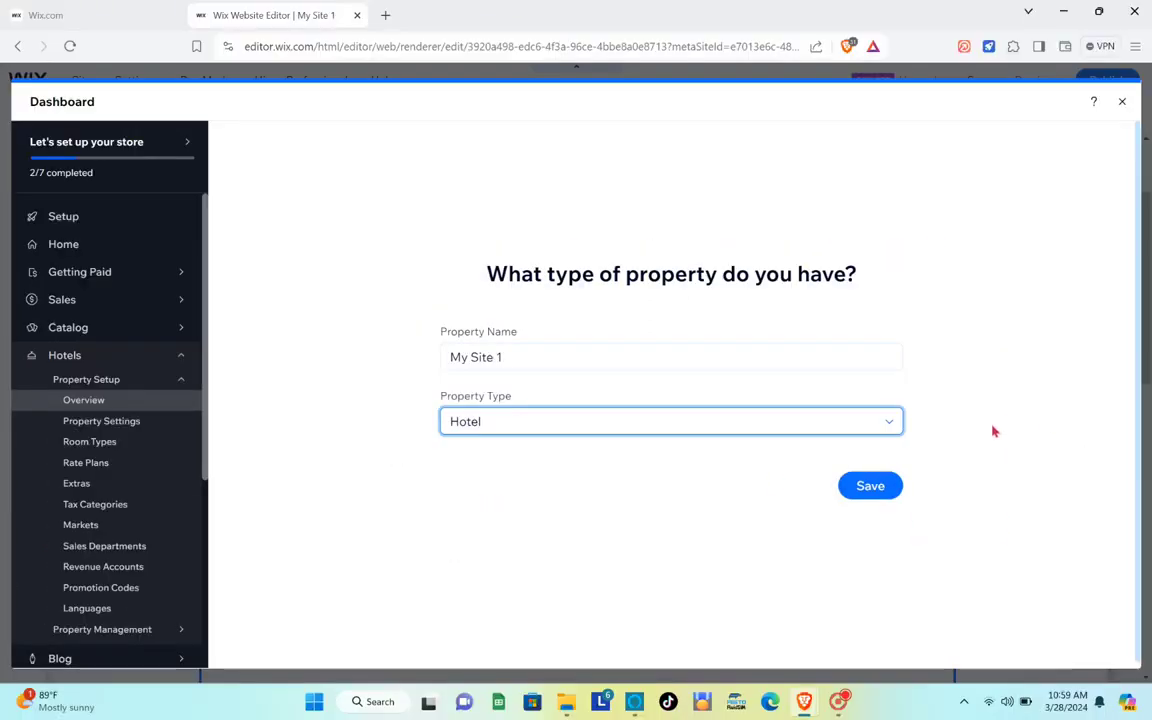
{"action": "left_click", "coordinate": [869, 497]}
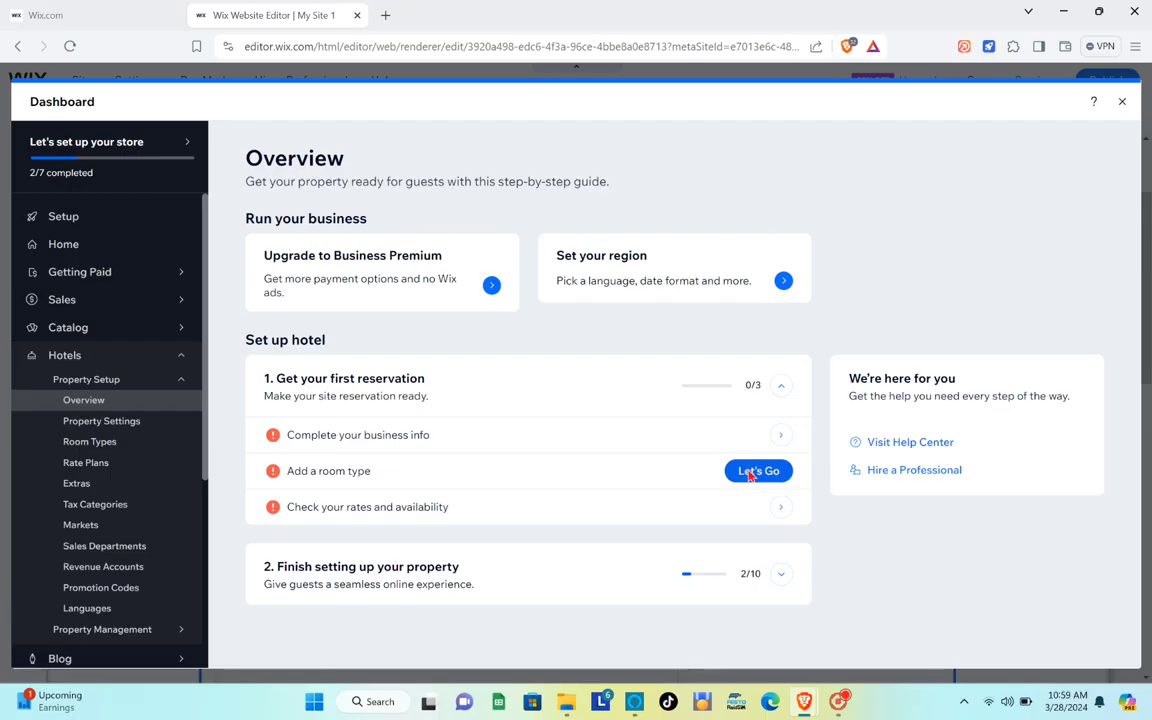
Create a new room type and choose Classic Room as its kind.
{"action": "left_click", "coordinate": [886, 528]}
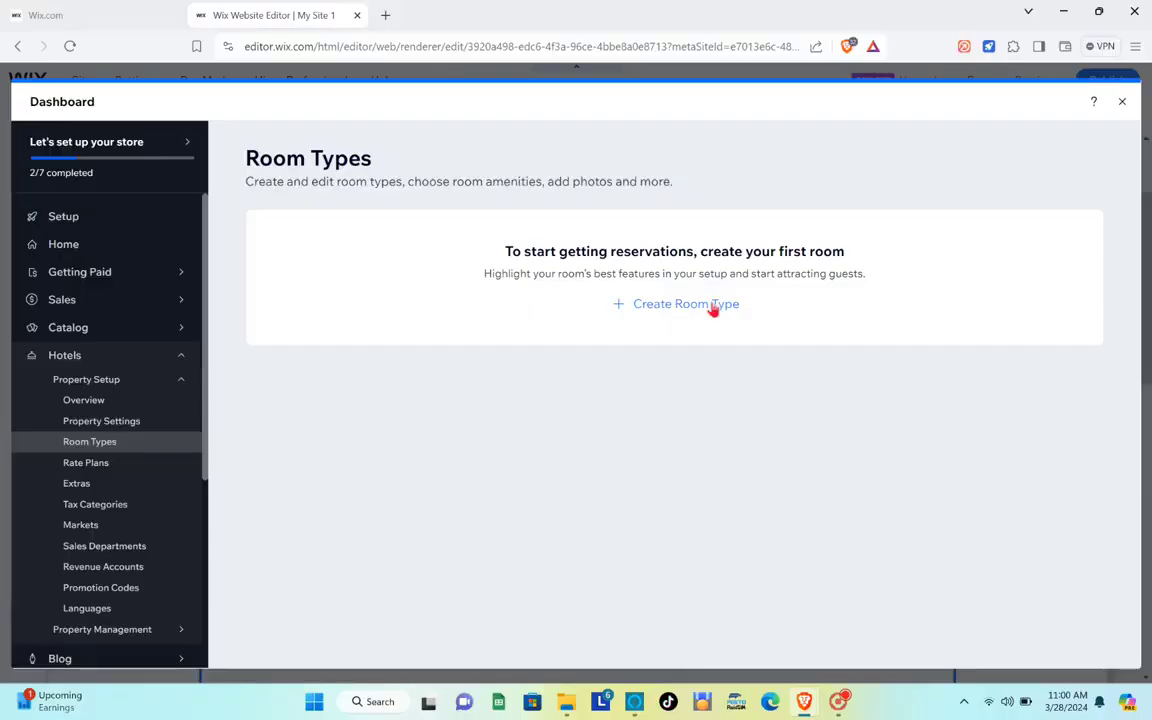
{"action": "left_click", "coordinate": [680, 300]}
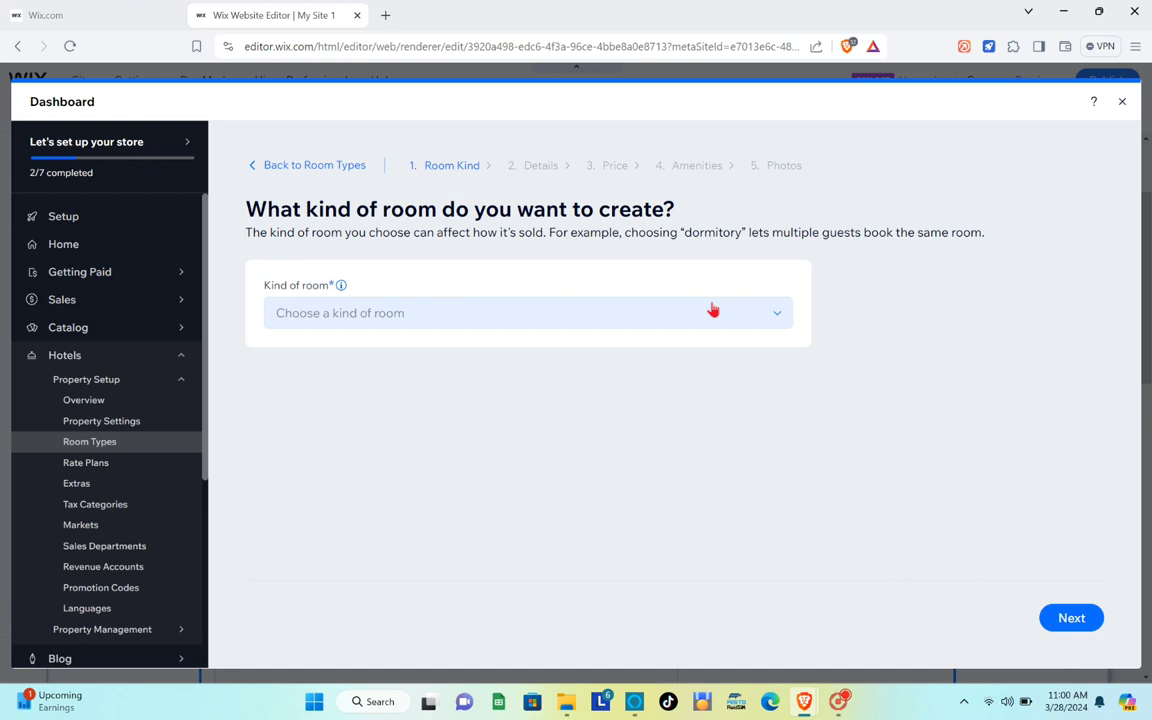
{"action": "left_click", "coordinate": [661, 322]}
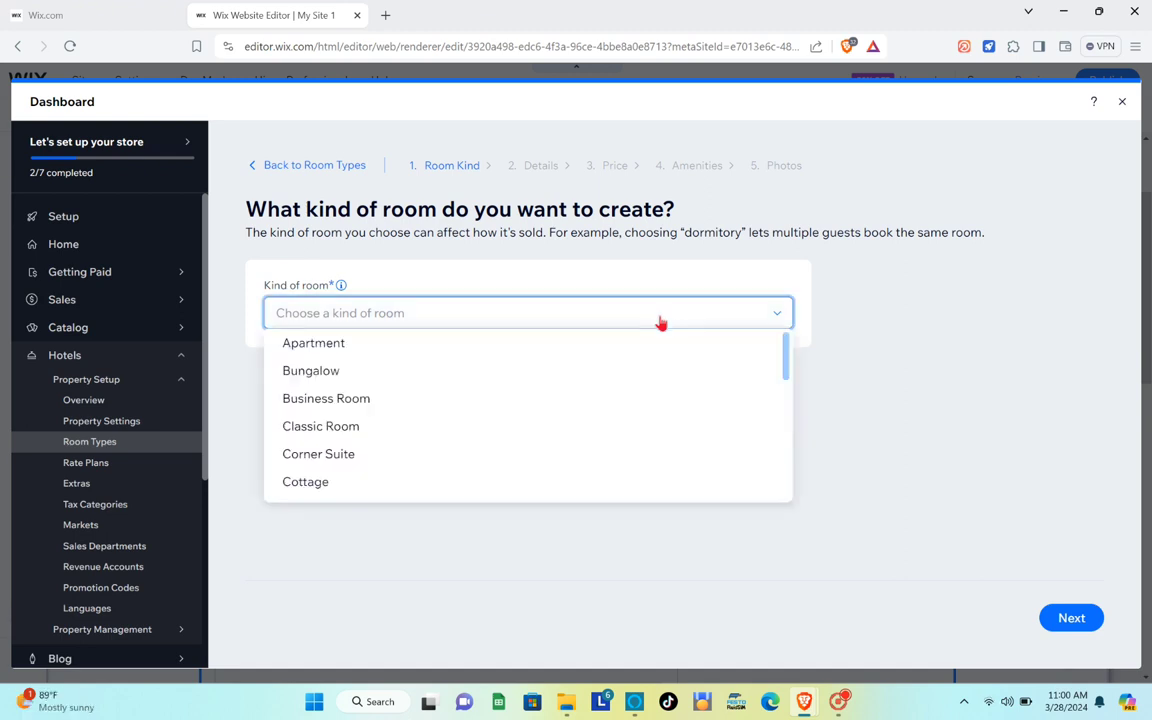
{"action": "left_click", "coordinate": [341, 428]}
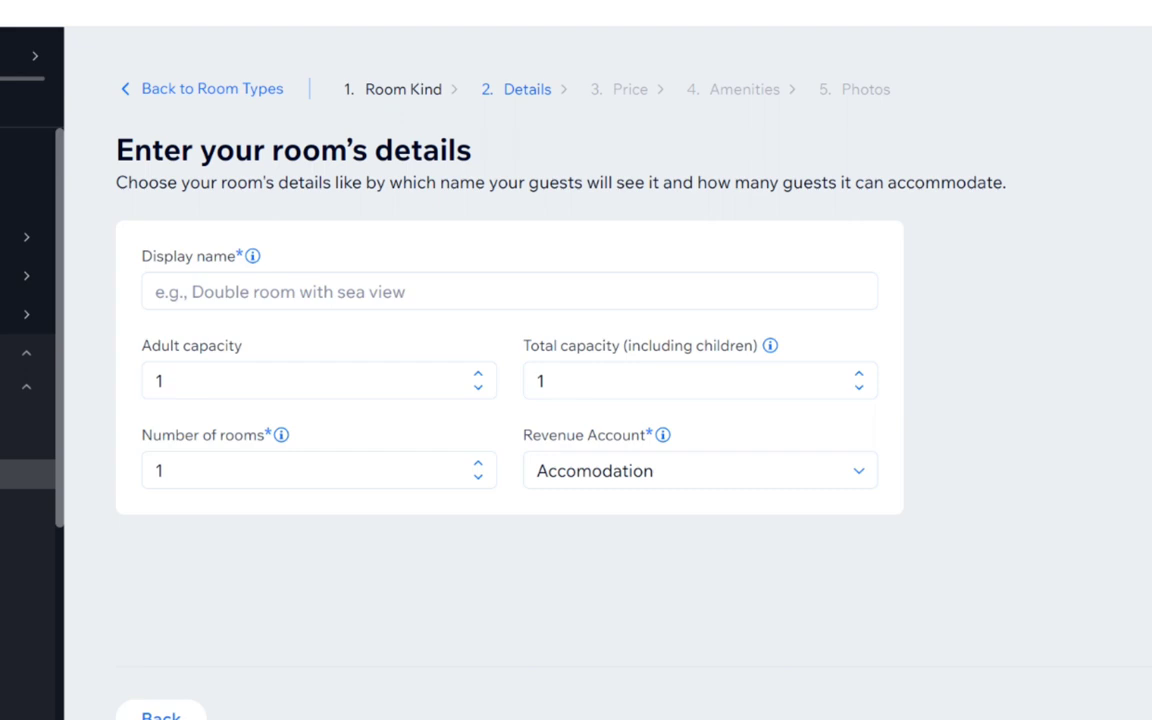
Name the room 'With Air Conditioner' with 2 adults, total capacity 4 and the Accomodation revenue account.
{"action": "left_click", "coordinate": [436, 291]}
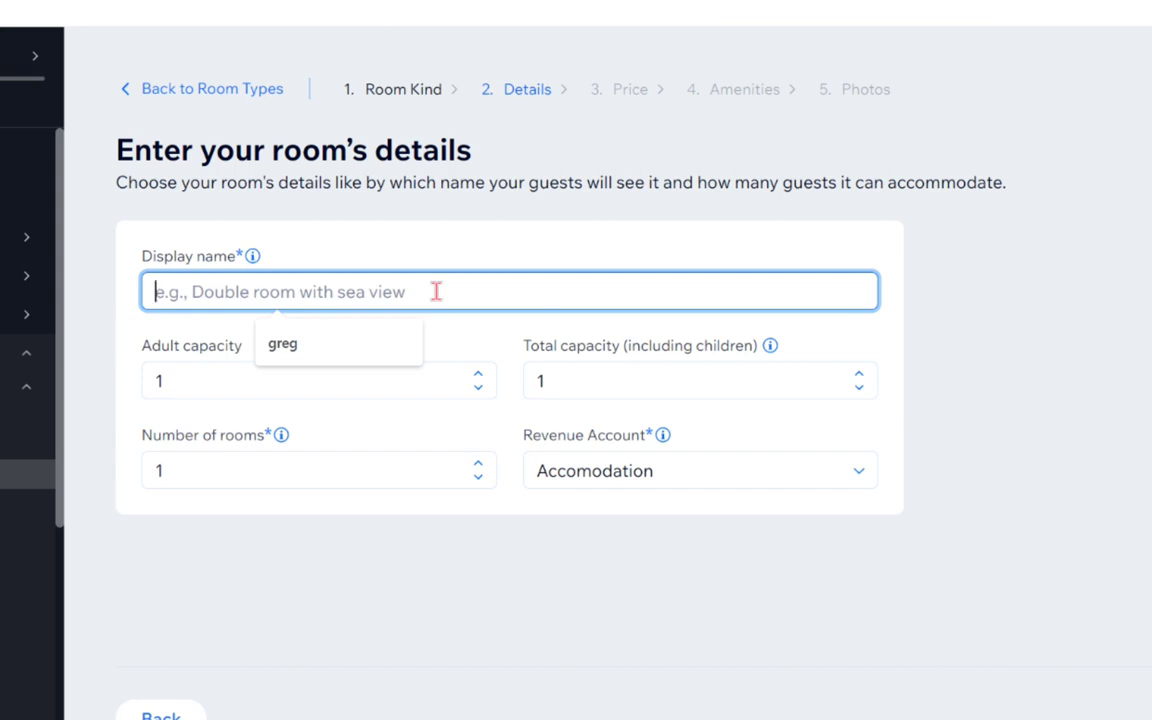
{"action": "key", "text": "Caps_Lock"}
{"action": "type", "text": "With Air Conditioner"}
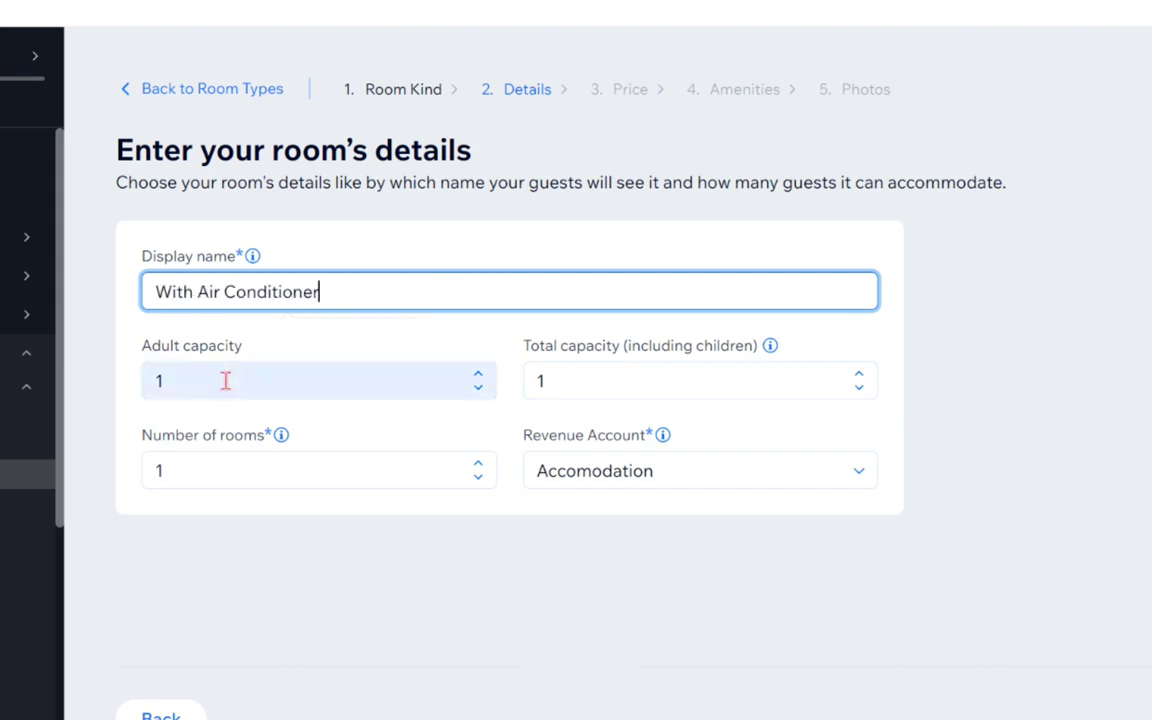
{"action": "left_click", "coordinate": [226, 380]}
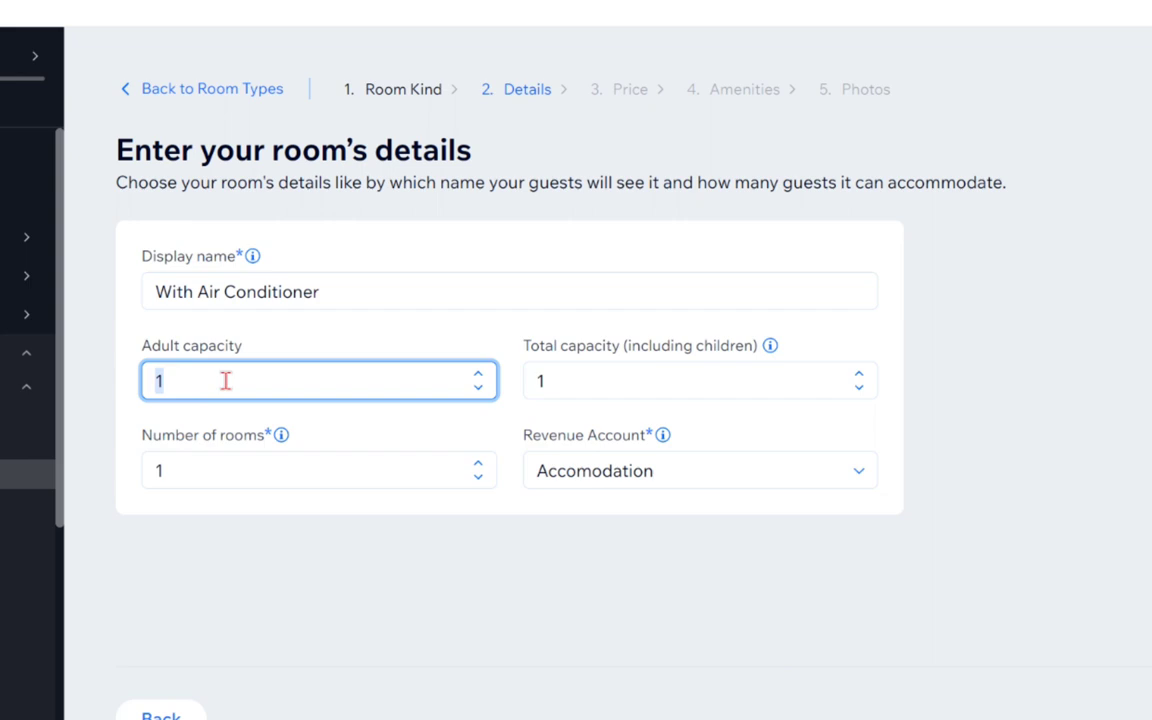
{"action": "type", "text": "2"}
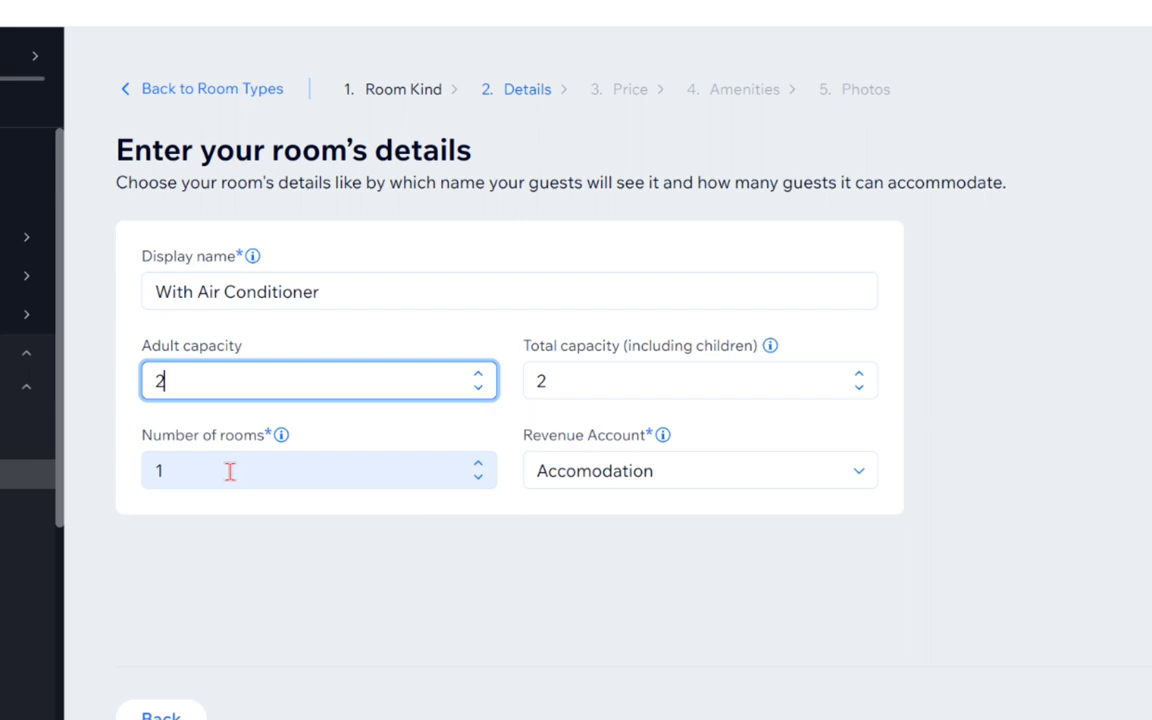
{"action": "double_click", "coordinate": [576, 388]}
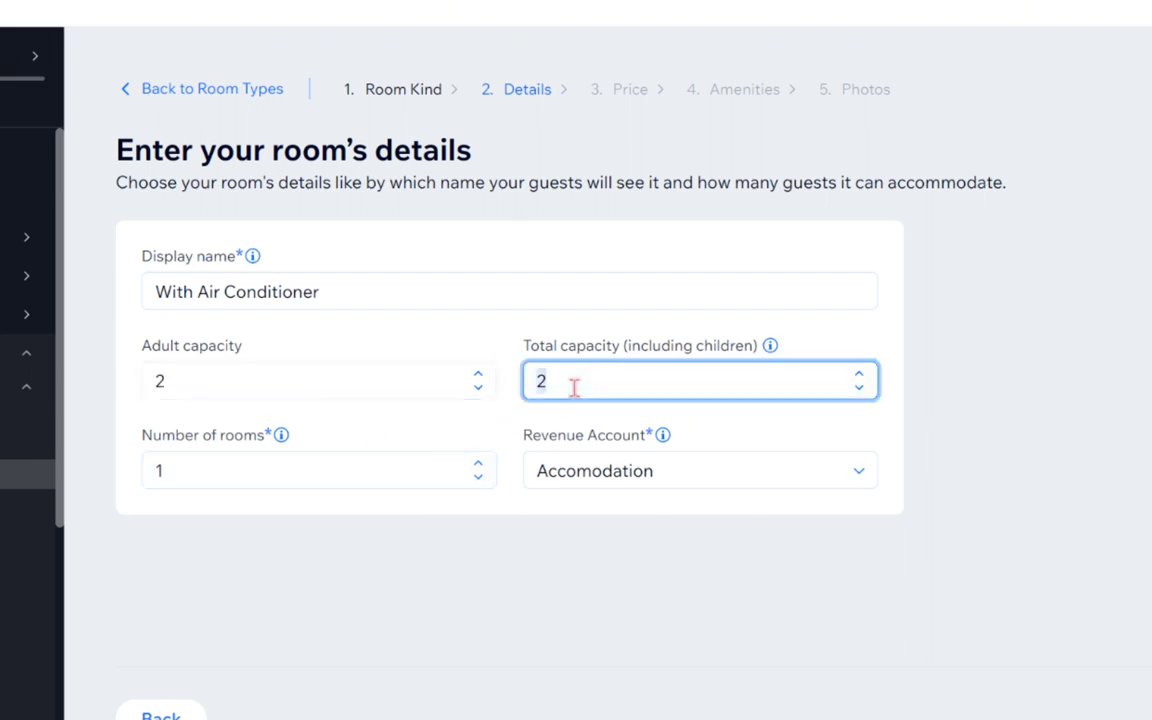
{"action": "type", "text": "4"}
{"action": "left_click", "coordinate": [684, 481]}
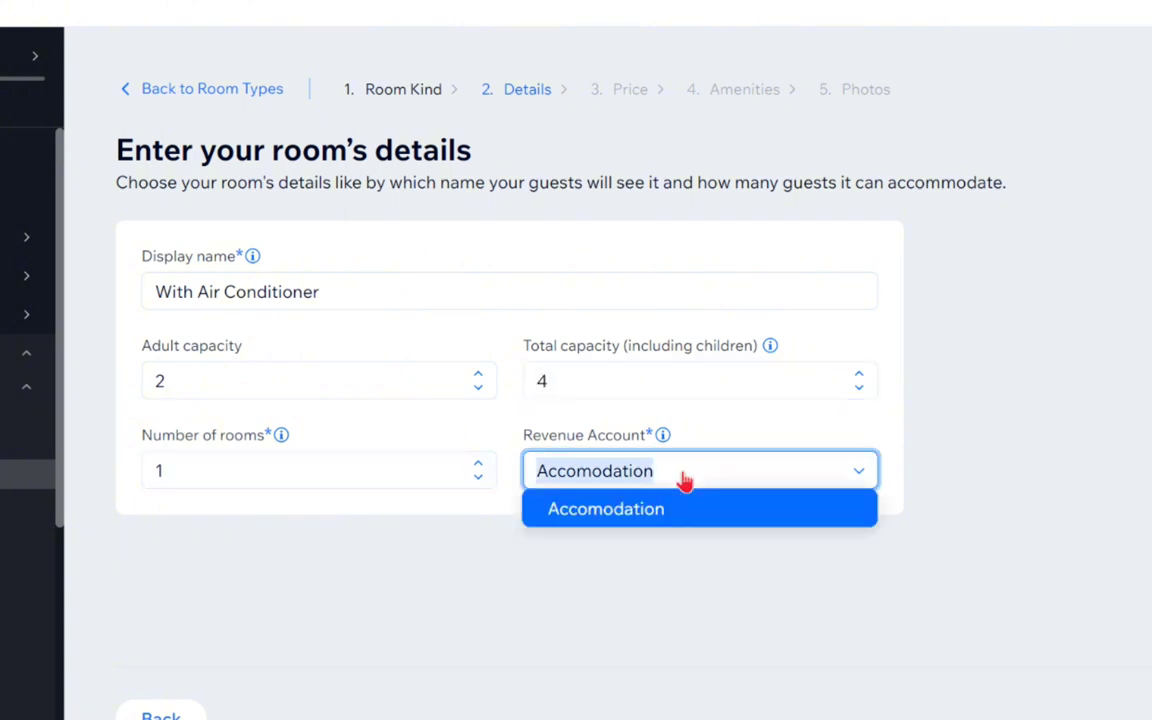
{"action": "left_click", "coordinate": [684, 481]}
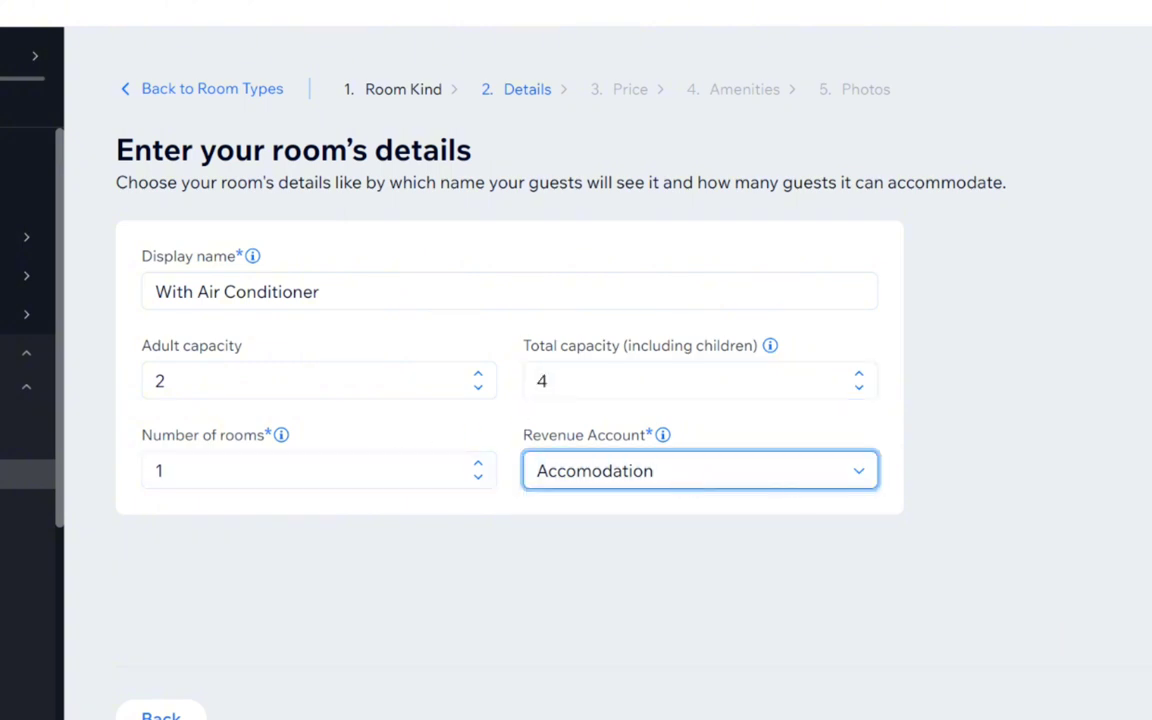
{"action": "left_click", "coordinate": [1151, 716]}
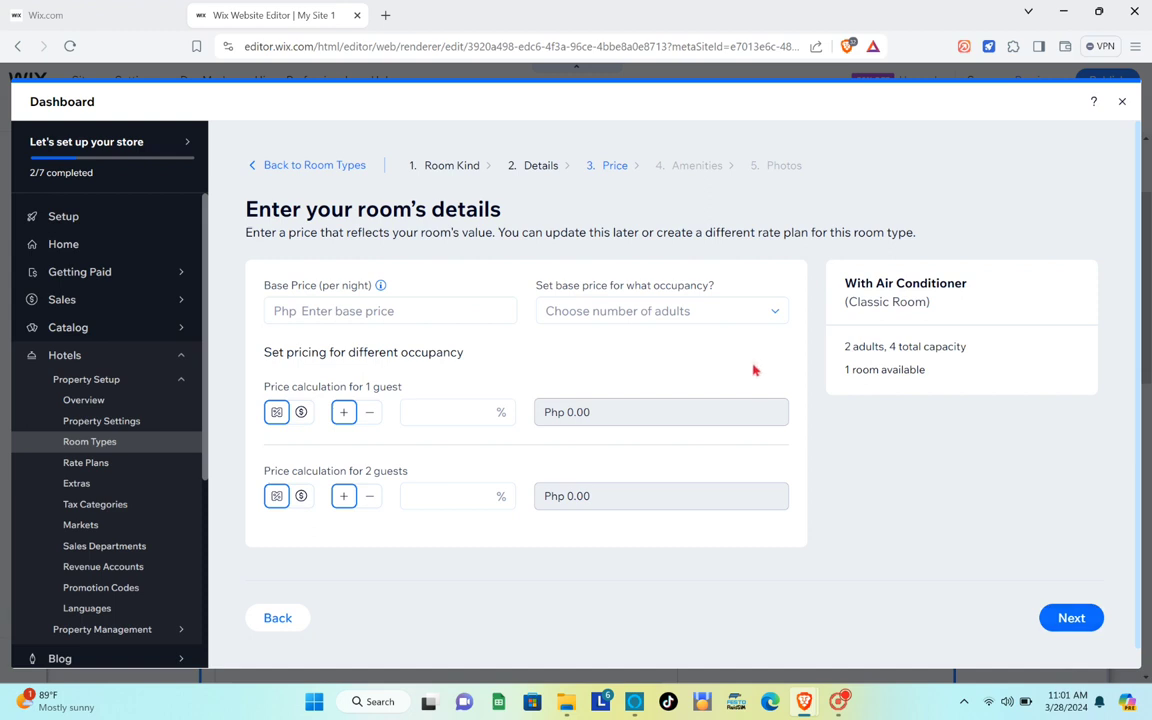
Enter a 2000 base price per night using the 1 guest calculation.
{"action": "left_click", "coordinate": [412, 319]}
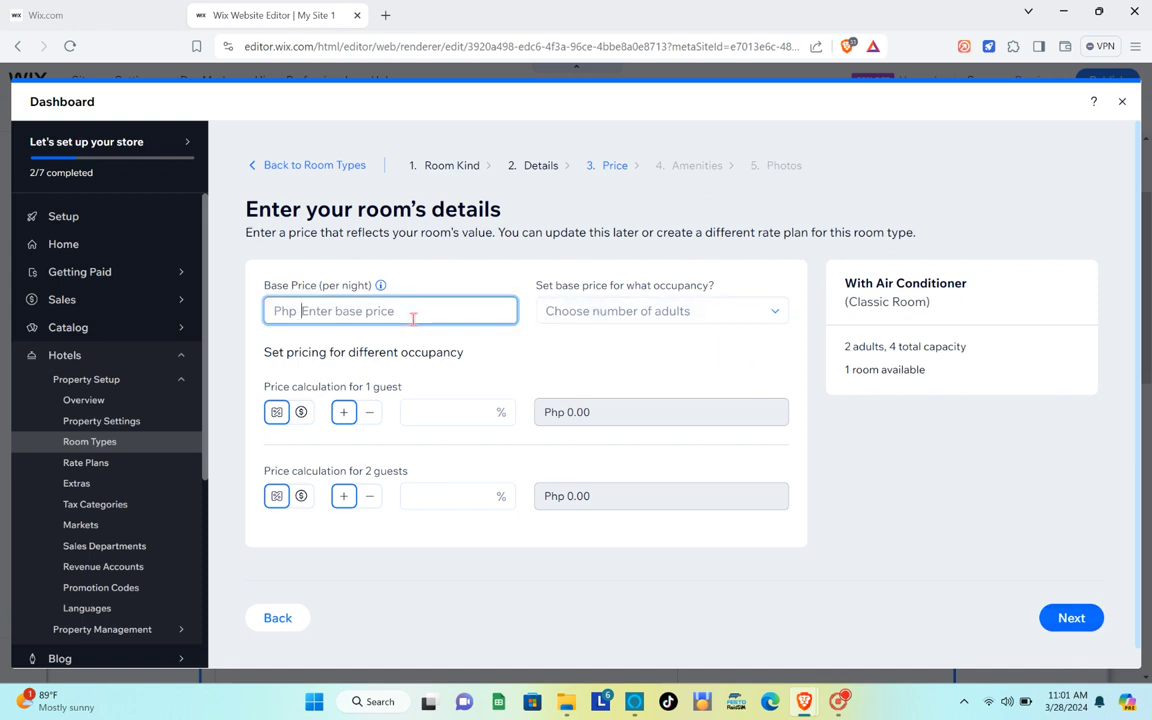
{"action": "type", "text": "2"}
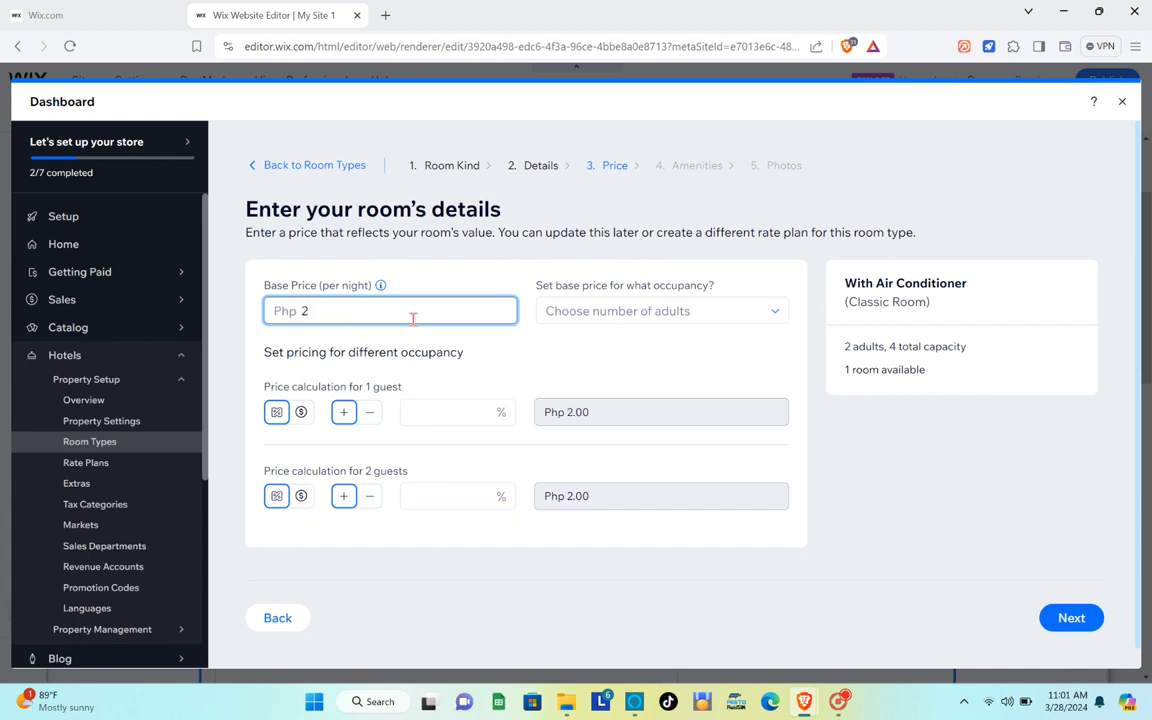
{"action": "key", "text": "BackSpace"}
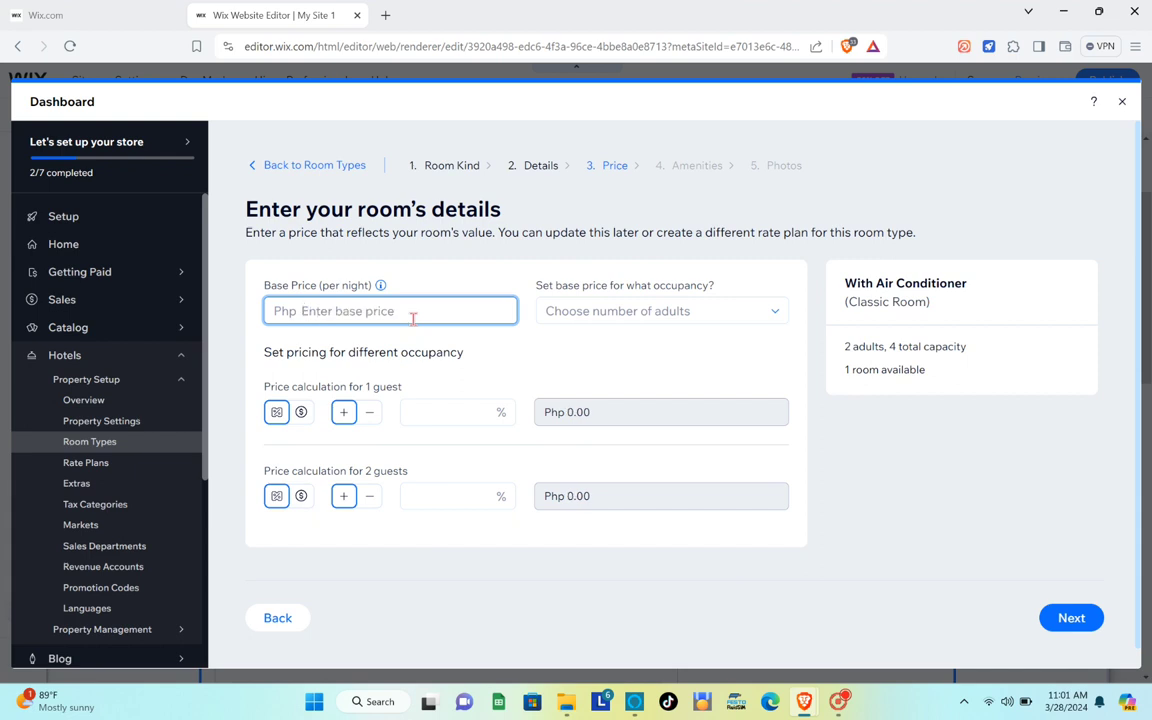
{"action": "type", "text": "2000"}
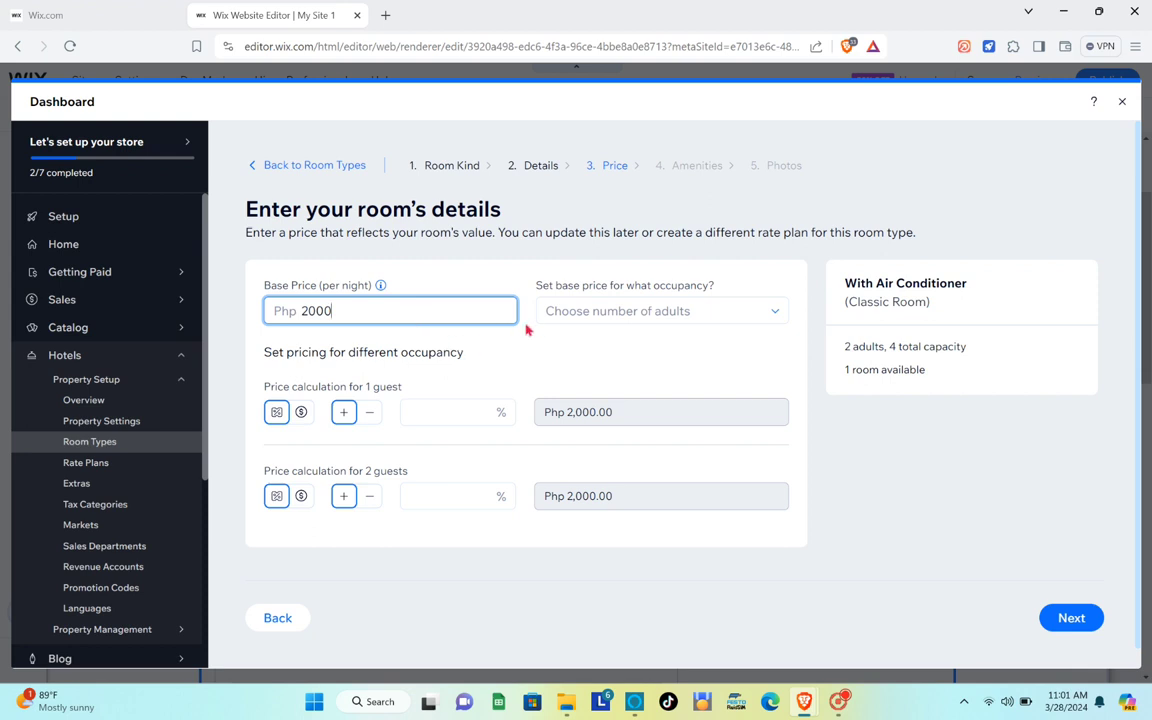
{"action": "left_click", "coordinate": [561, 320]}
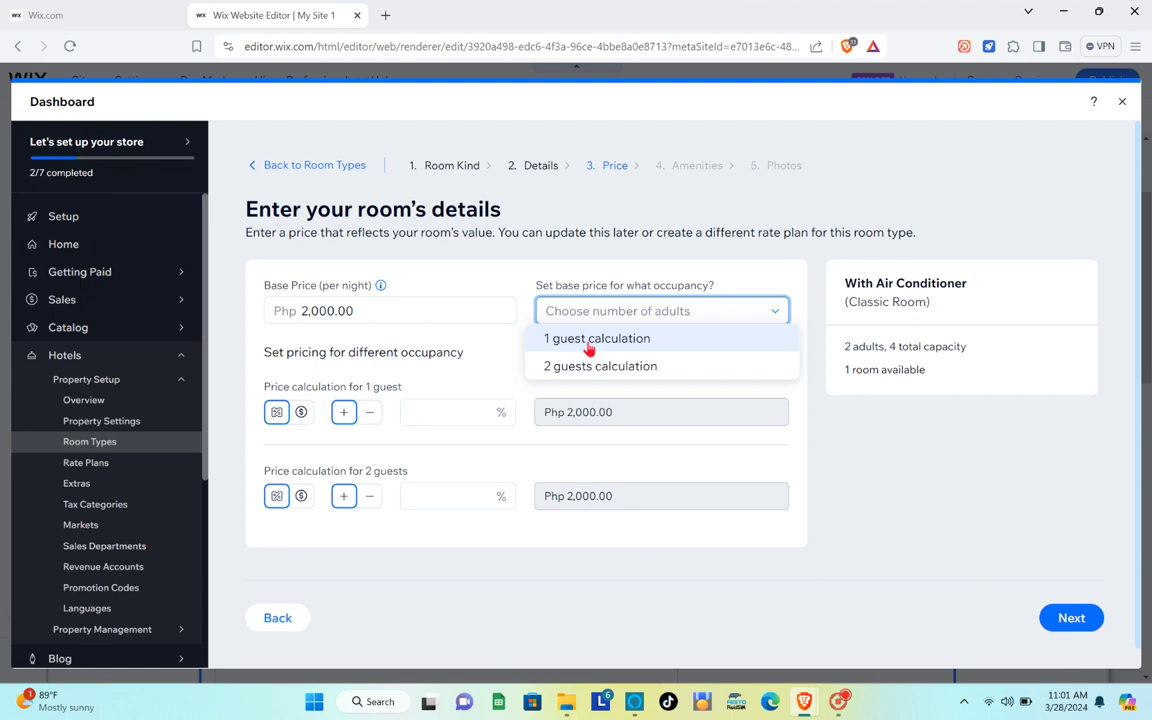
{"action": "left_click", "coordinate": [590, 345]}
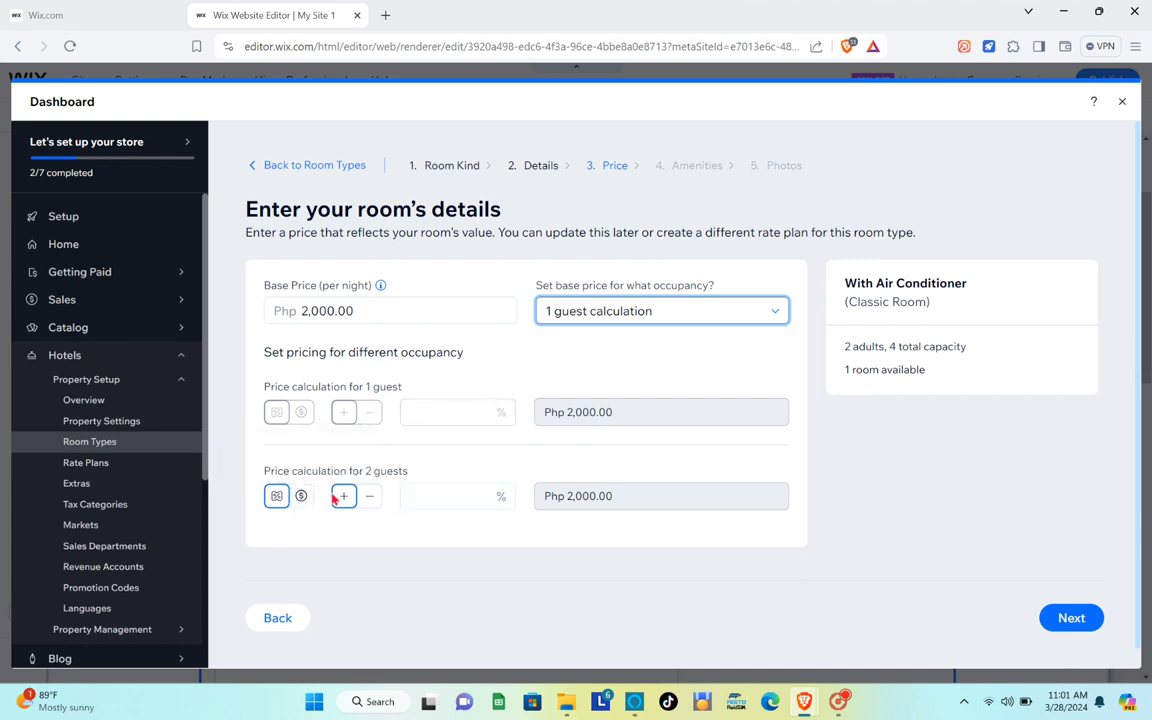
{"action": "left_click", "coordinate": [412, 494]}
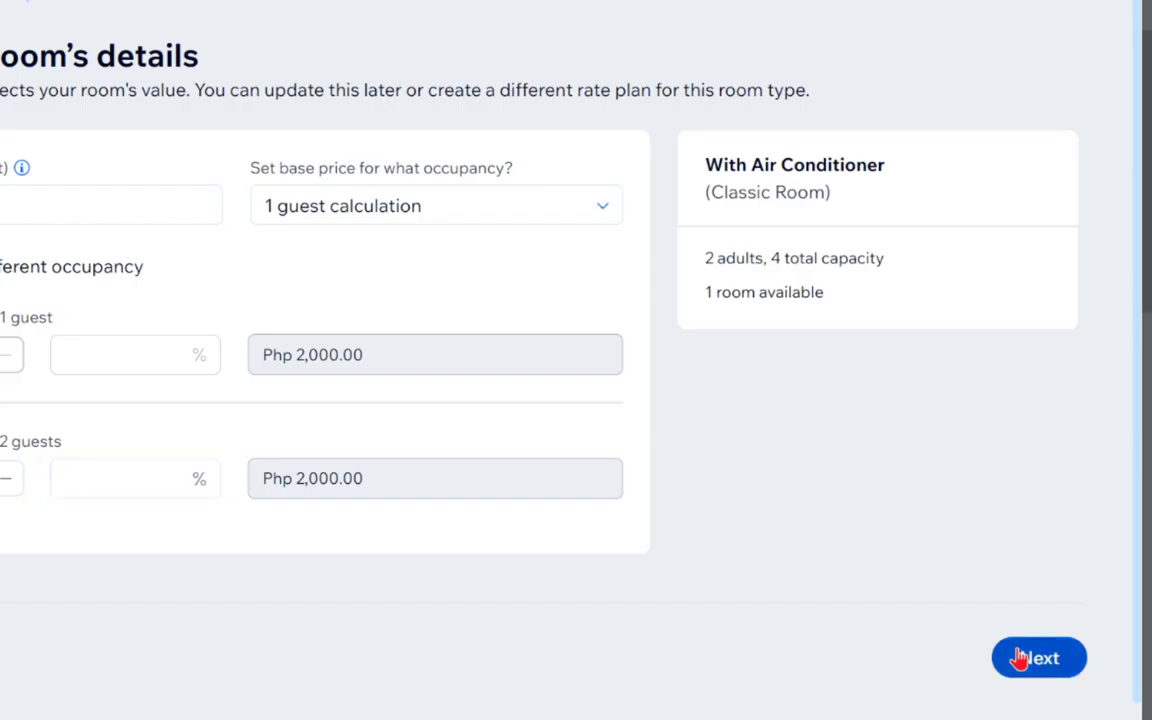
{"action": "left_click", "coordinate": [1059, 618]}
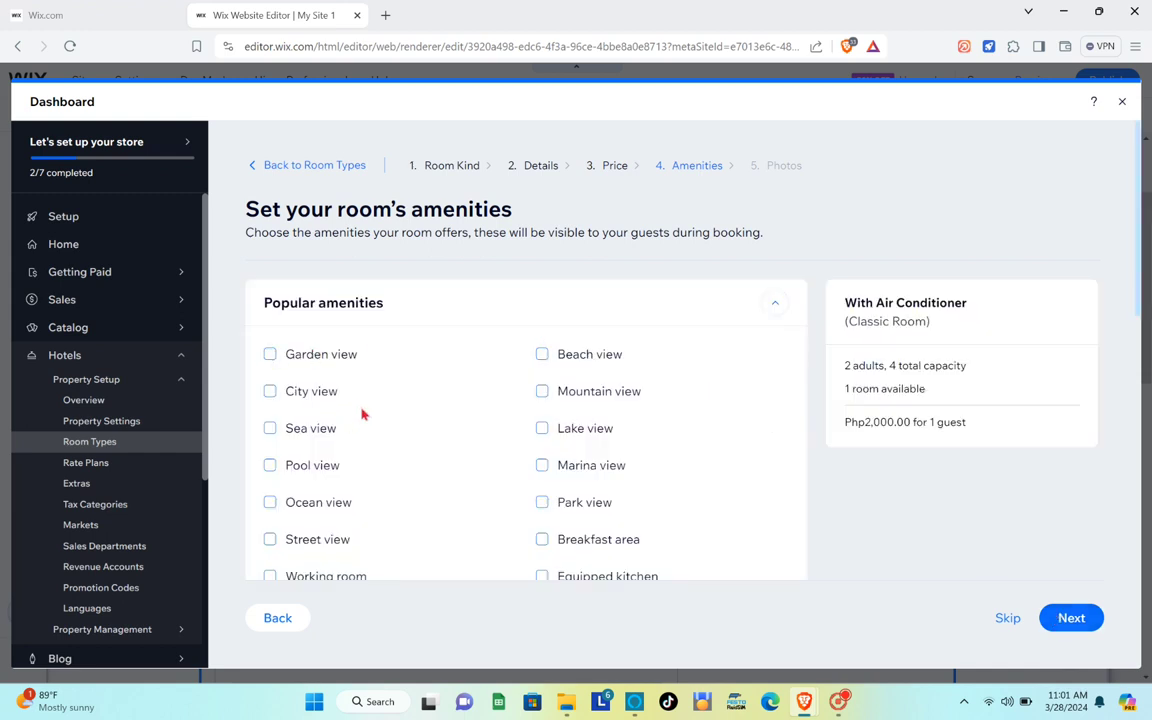
Tick the Garden view, Working room and Wireless internet amenities.
{"action": "left_click", "coordinate": [270, 354]}
{"action": "scroll", "coordinate": [383, 402], "scroll_direction": "down", "scroll_amount": 1}
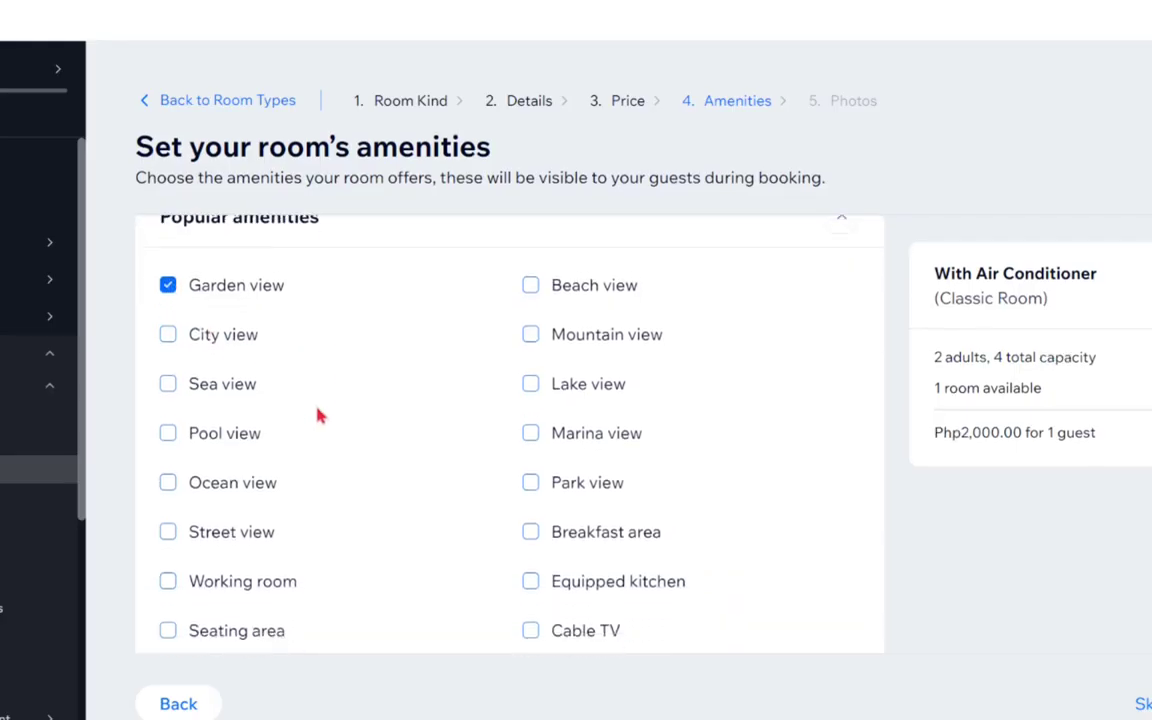
{"action": "scroll", "coordinate": [318, 415], "scroll_direction": "down", "scroll_amount": 4}
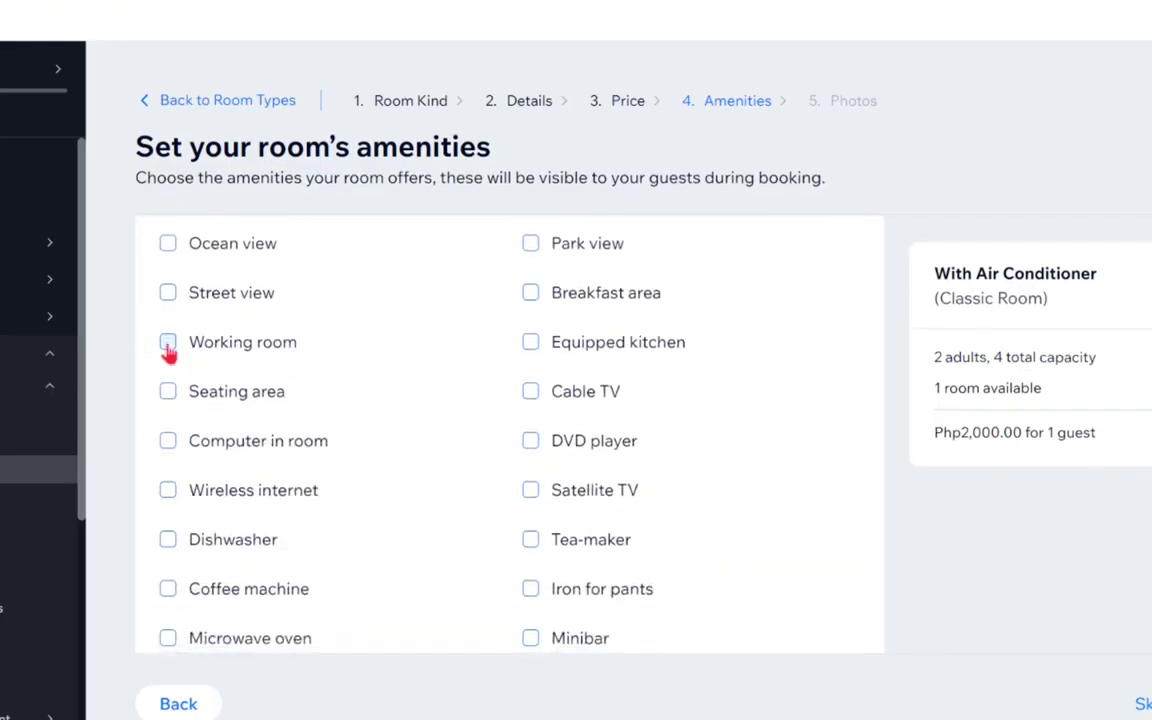
{"action": "left_click", "coordinate": [168, 343]}
{"action": "scroll", "coordinate": [168, 345], "scroll_direction": "up", "scroll_amount": 4}
{"action": "scroll", "coordinate": [168, 345], "scroll_direction": "down", "scroll_amount": 2}
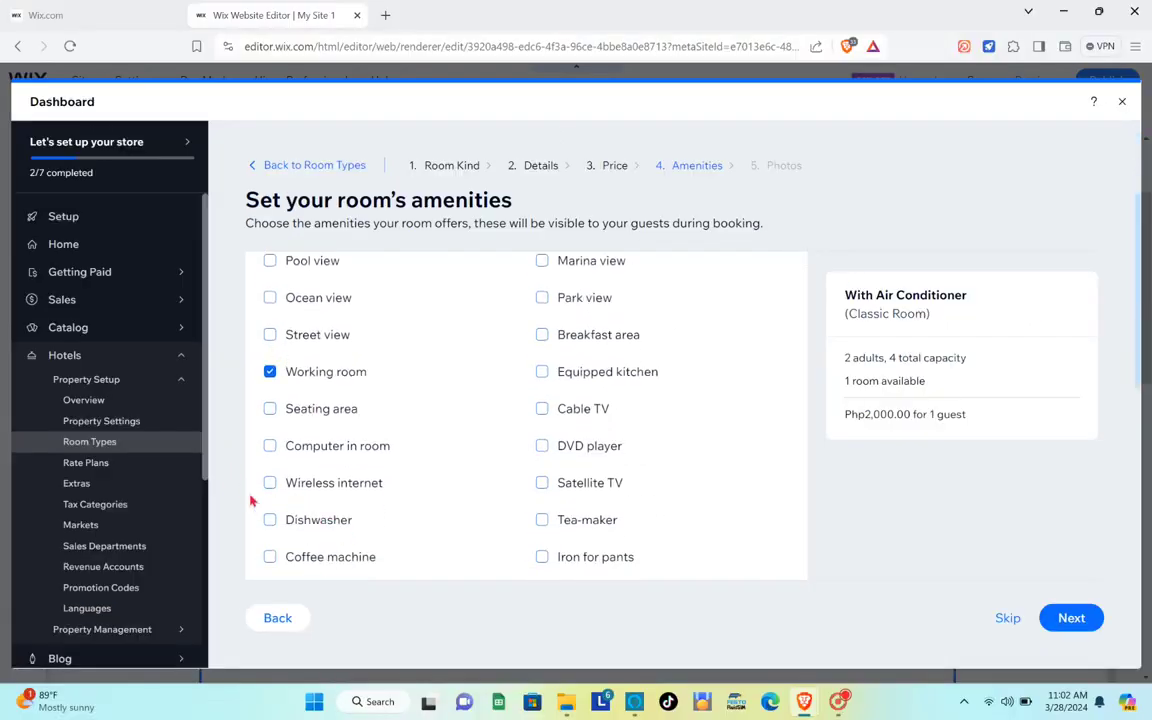
{"action": "left_click", "coordinate": [270, 483]}
{"action": "left_click", "coordinate": [1067, 620]}
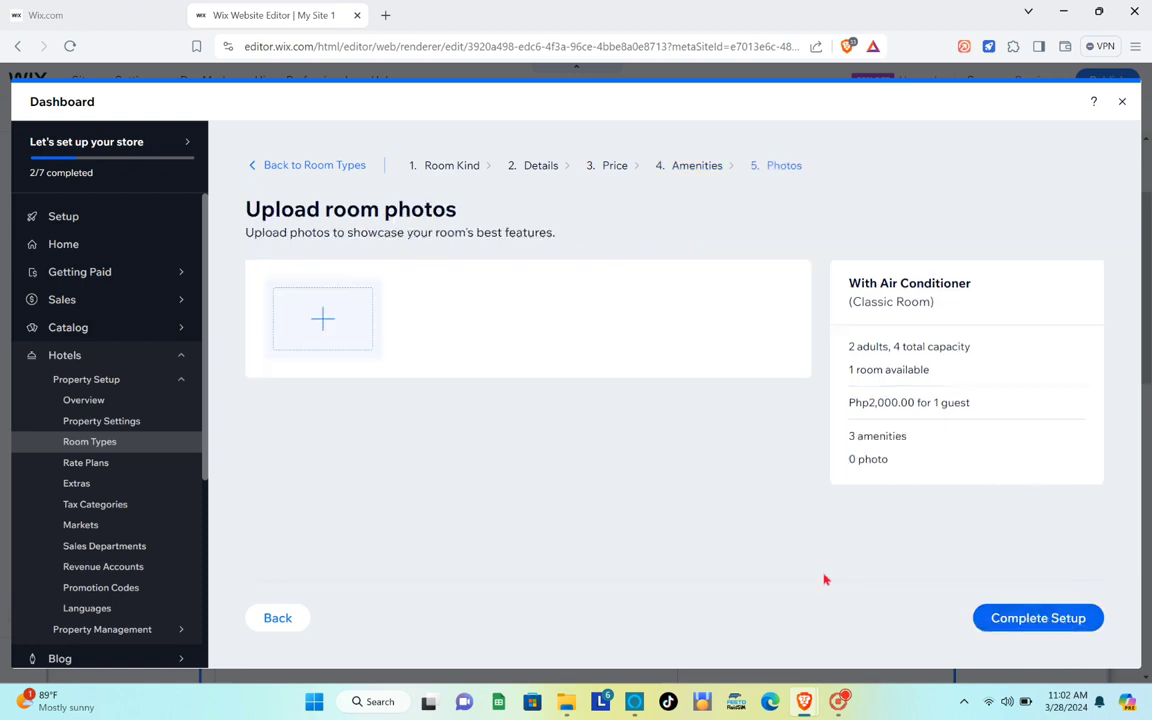
Upload pexels-vika-glitter-1648776 from the computer and add it as the room photo.
{"action": "left_click", "coordinate": [335, 347]}
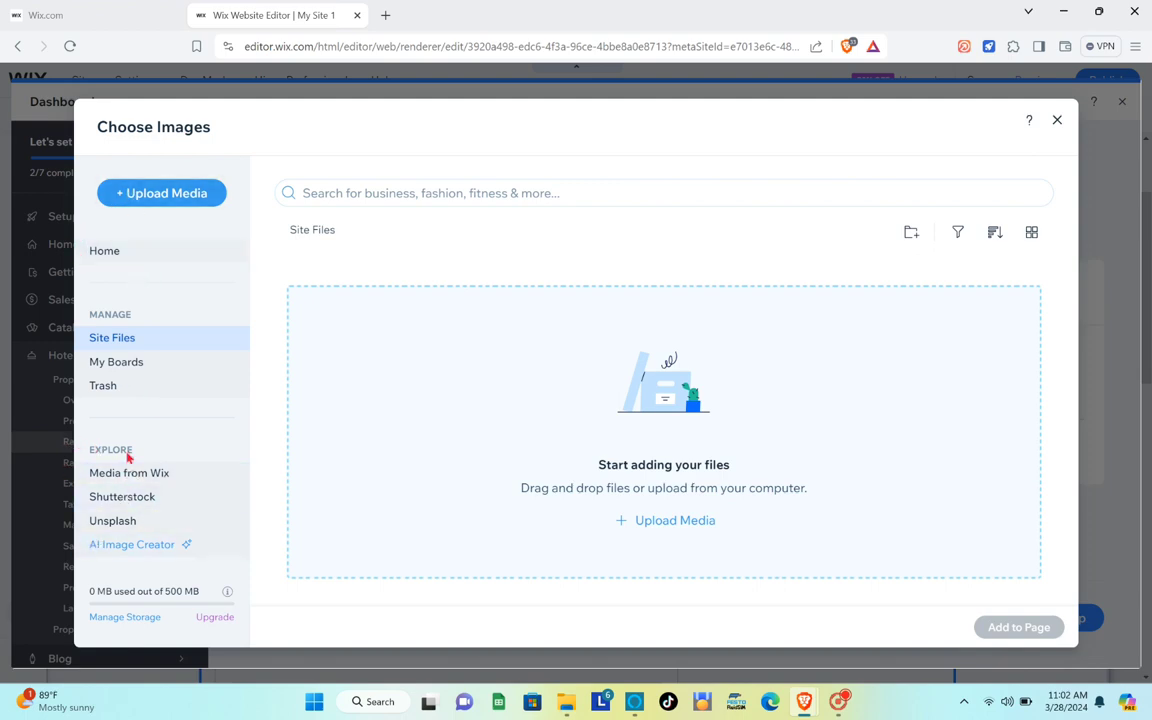
{"action": "left_click", "coordinate": [161, 204]}
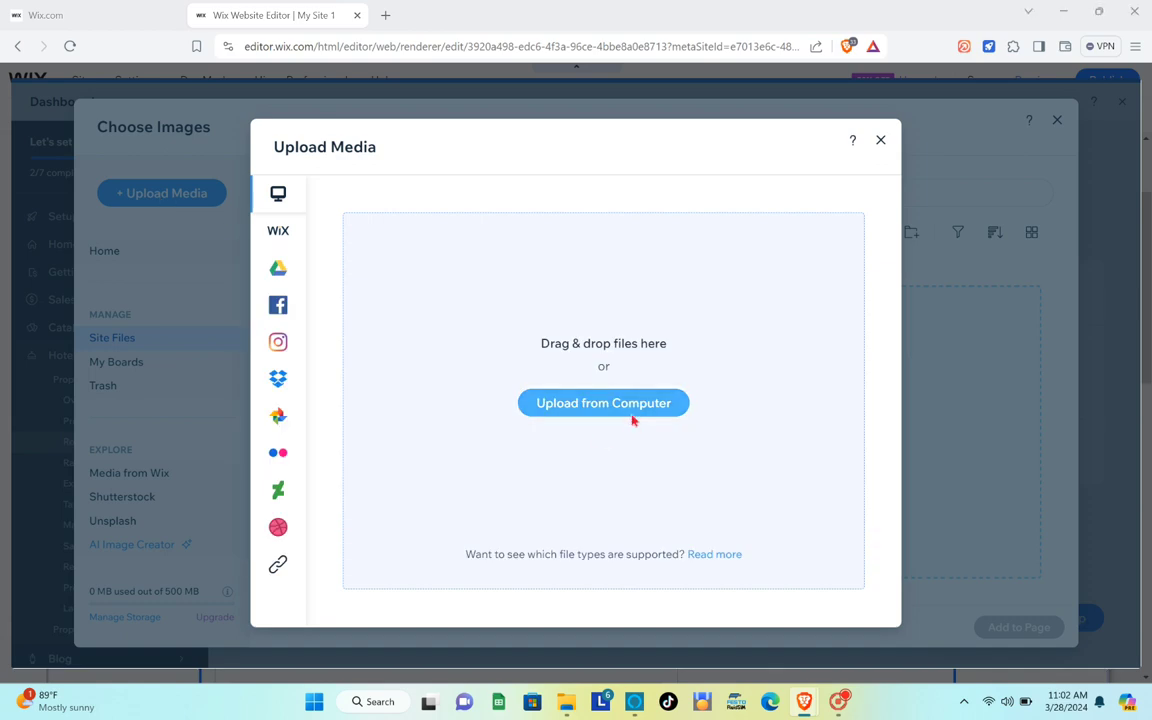
{"action": "left_click", "coordinate": [632, 416]}
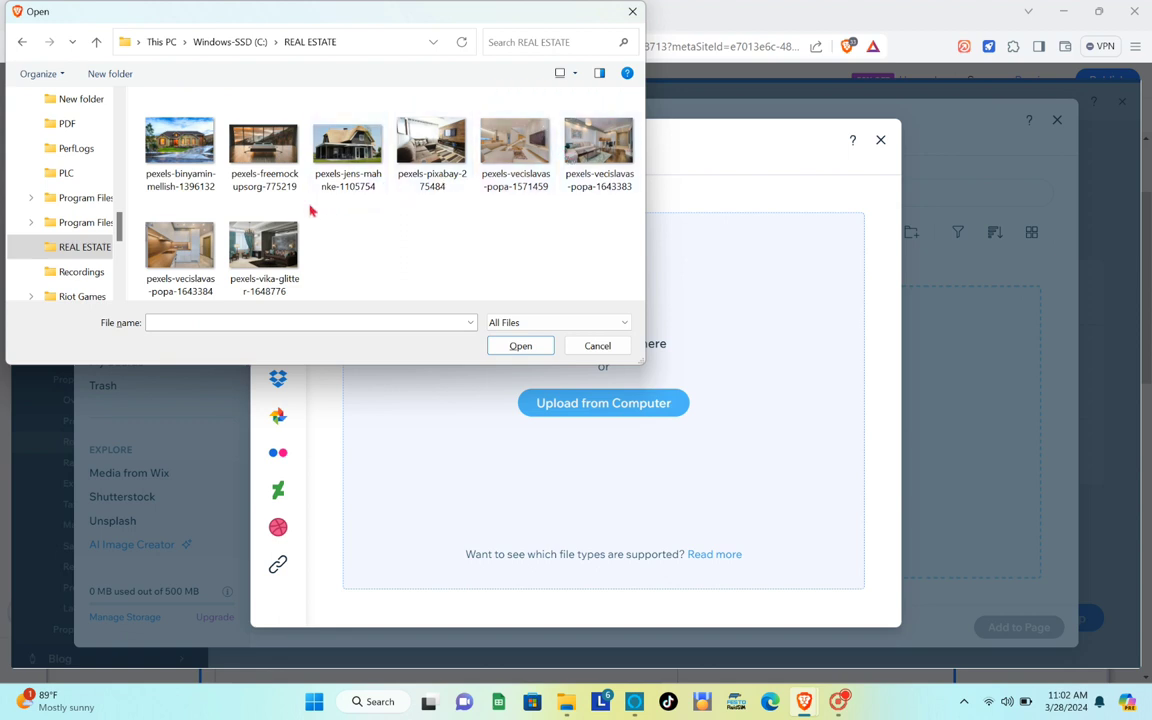
{"action": "left_click", "coordinate": [253, 237]}
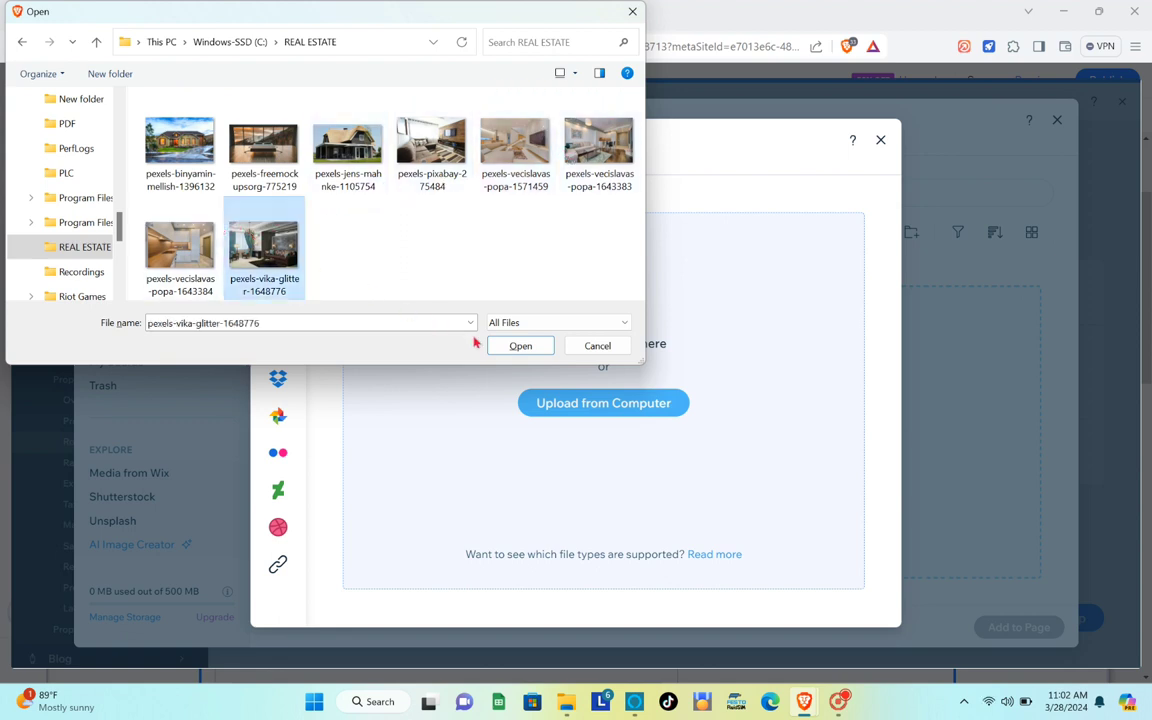
{"action": "left_click", "coordinate": [508, 345]}
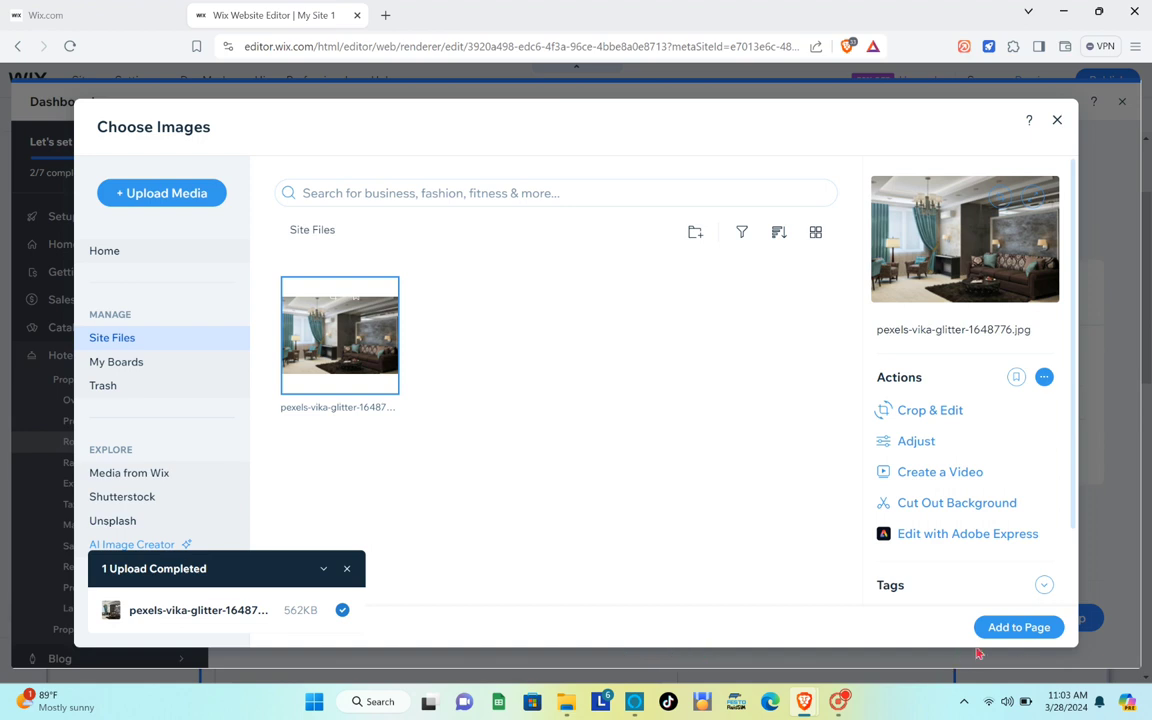
{"action": "left_click", "coordinate": [1034, 626]}
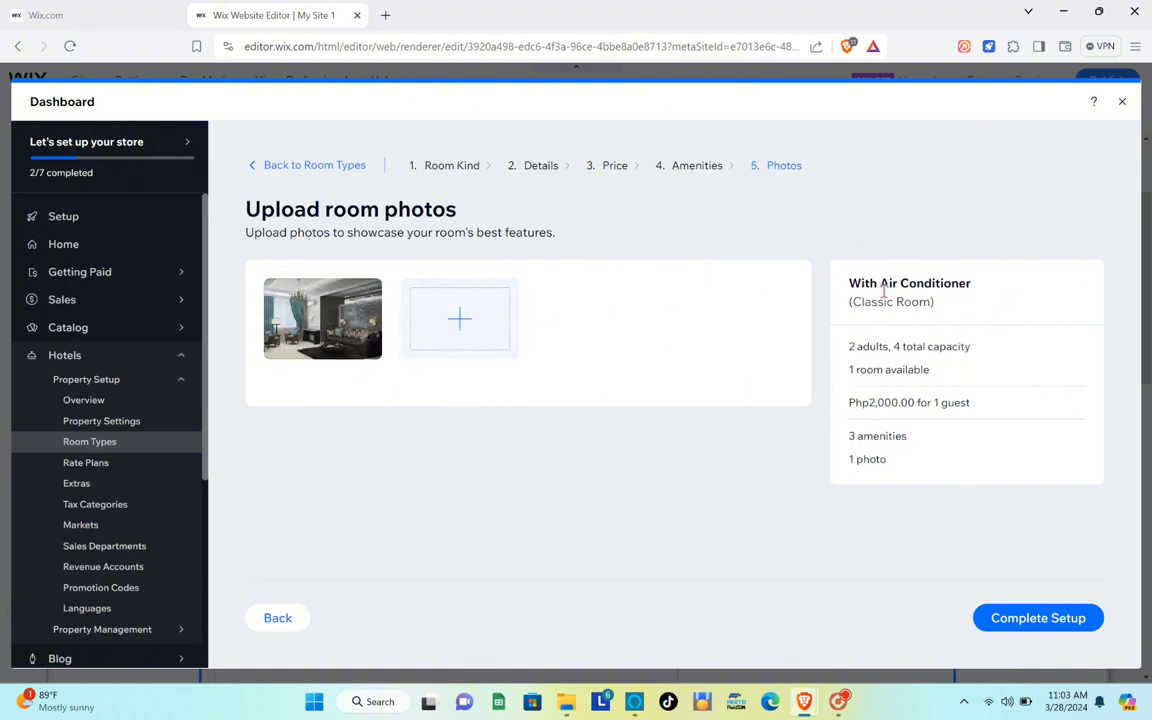
Start selling the room from March 28 to April 2, 2024, and save it.
{"action": "left_click", "coordinate": [1012, 620]}
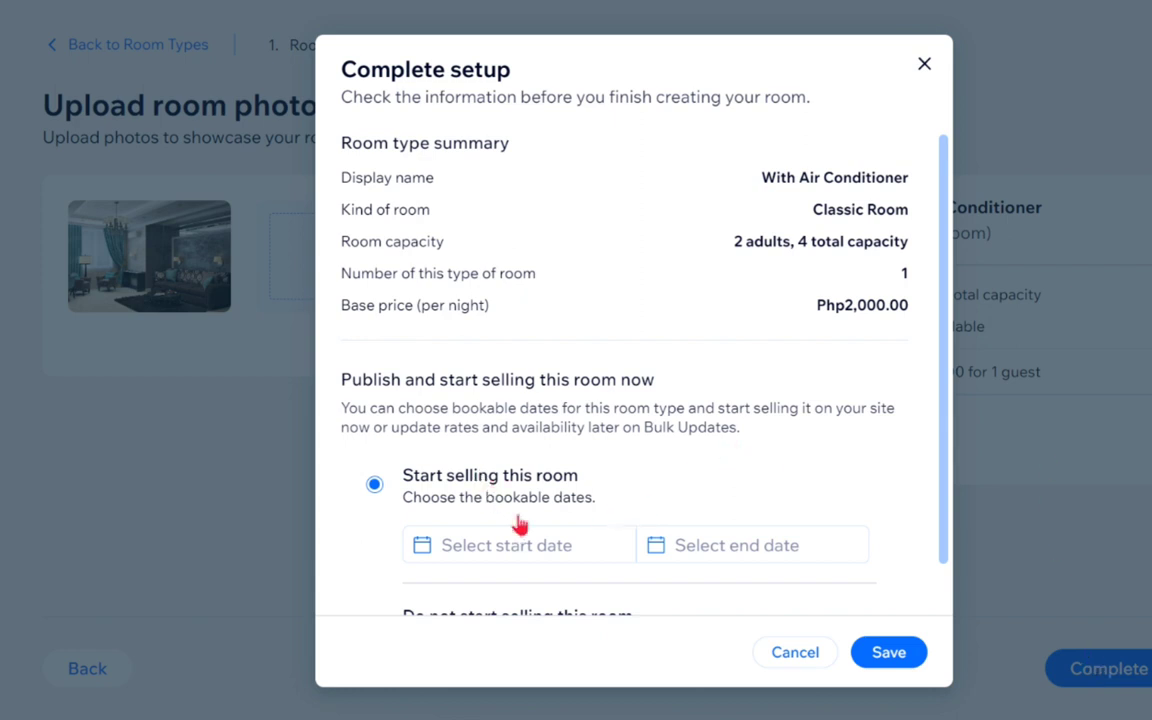
{"action": "scroll", "coordinate": [484, 464], "scroll_direction": "down", "scroll_amount": 1}
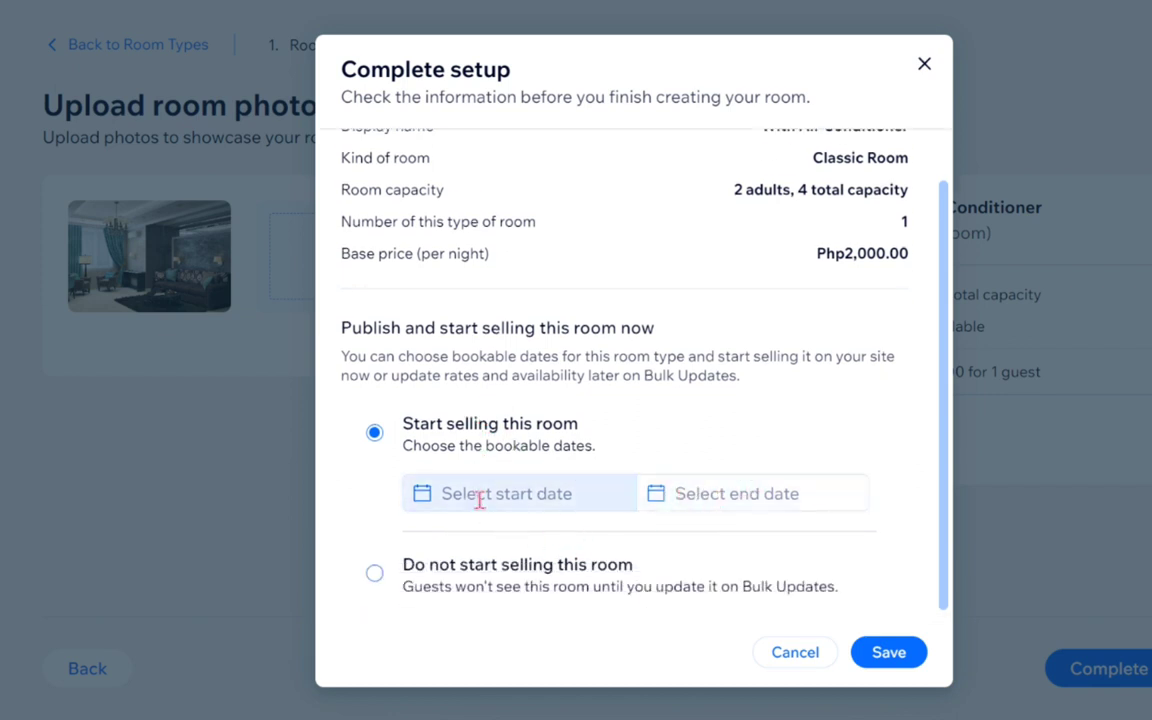
{"action": "left_click", "coordinate": [482, 499]}
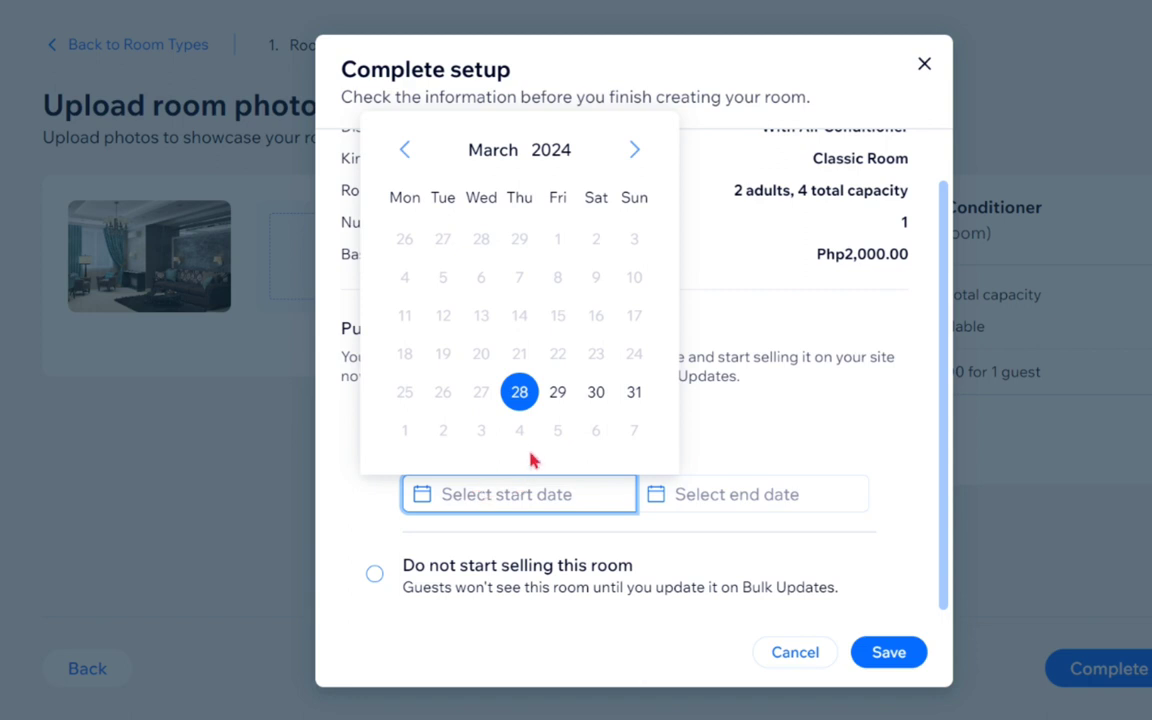
{"action": "left_click", "coordinate": [522, 408]}
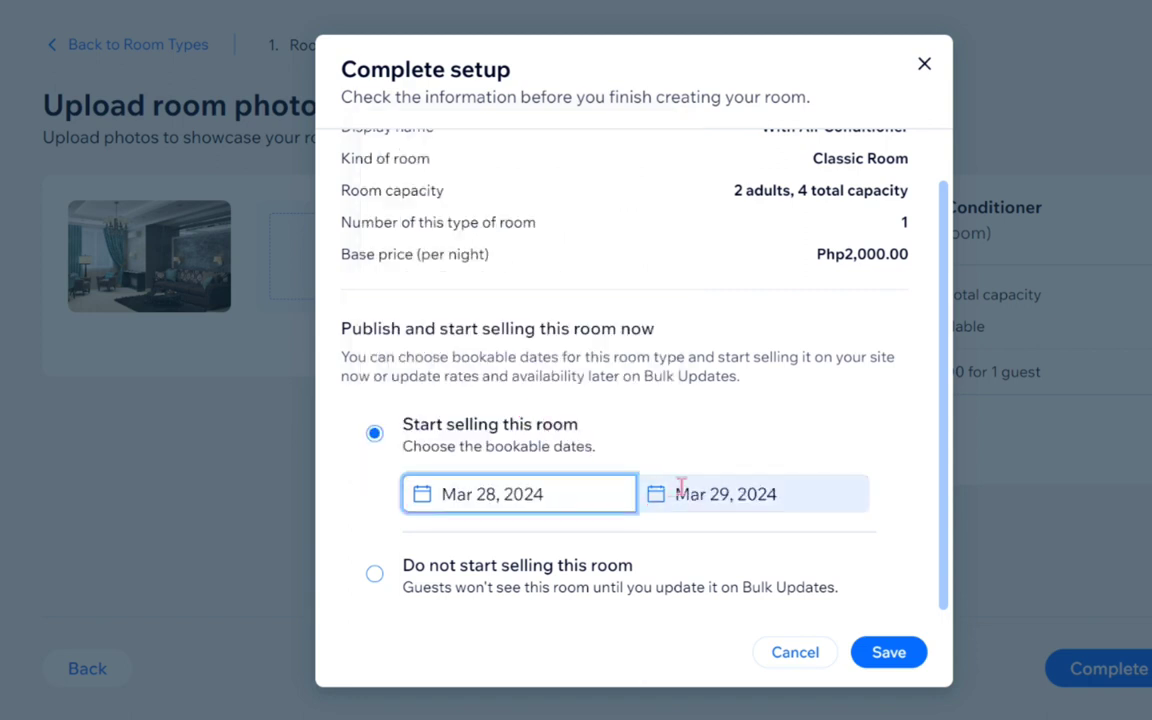
{"action": "left_click", "coordinate": [745, 494]}
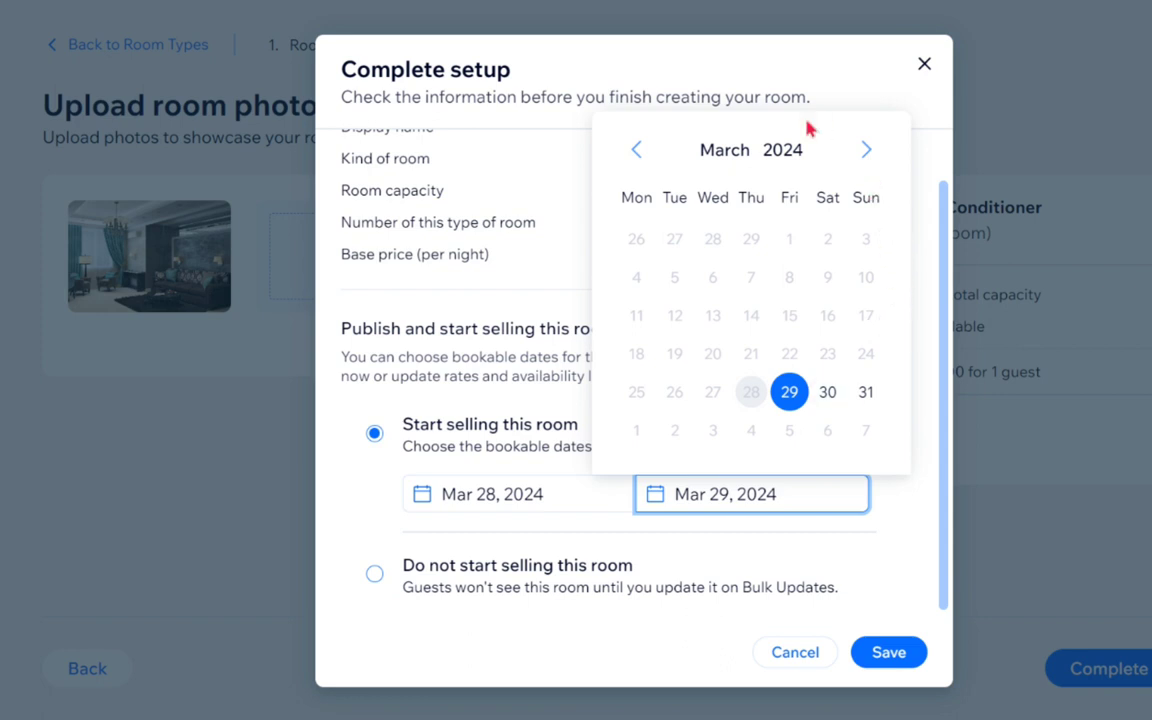
{"action": "left_click", "coordinate": [867, 152]}
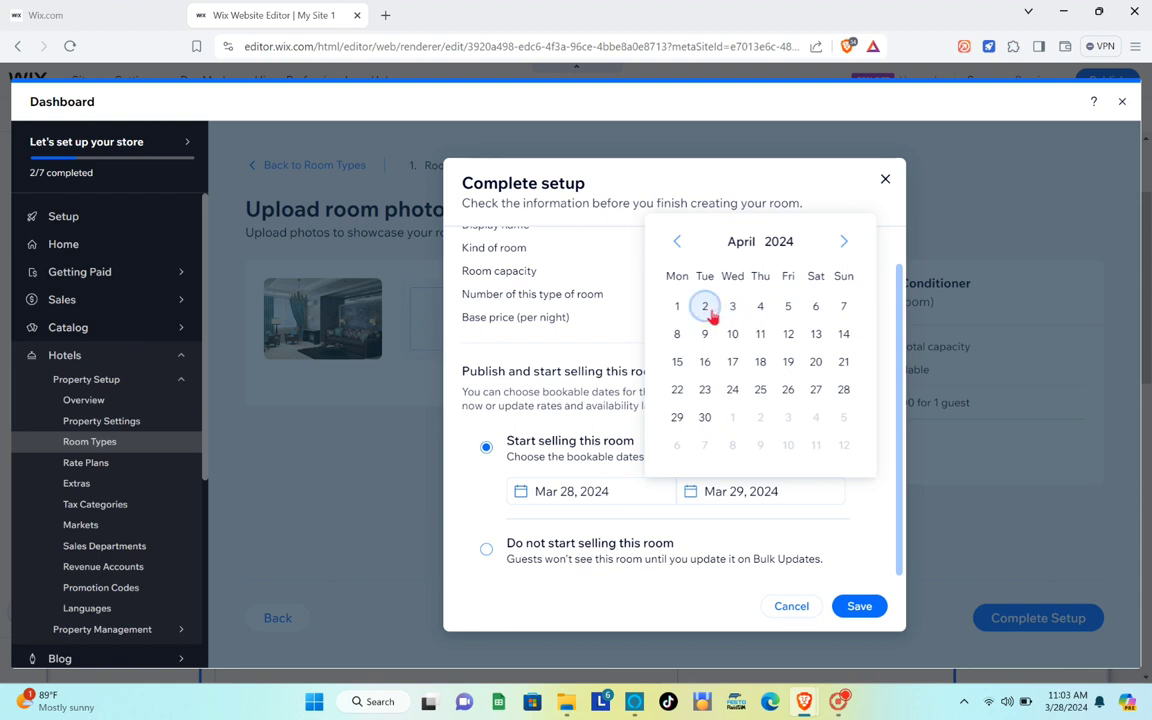
{"action": "left_click", "coordinate": [675, 240]}
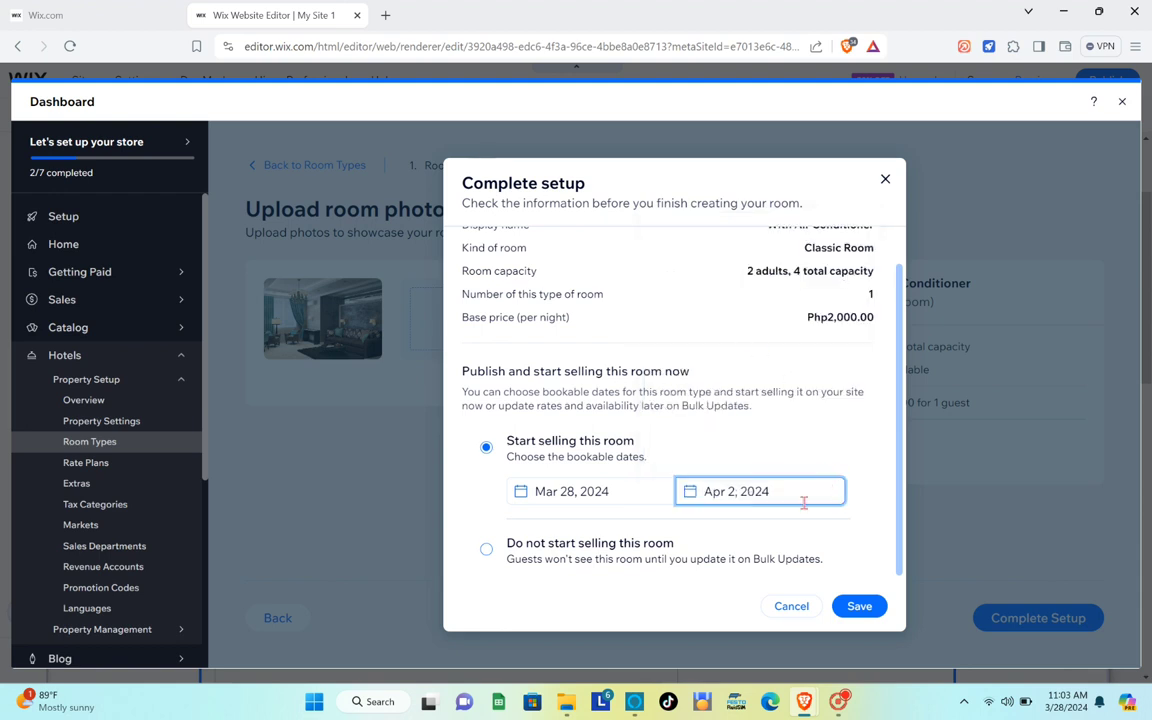
{"action": "left_click", "coordinate": [874, 614]}
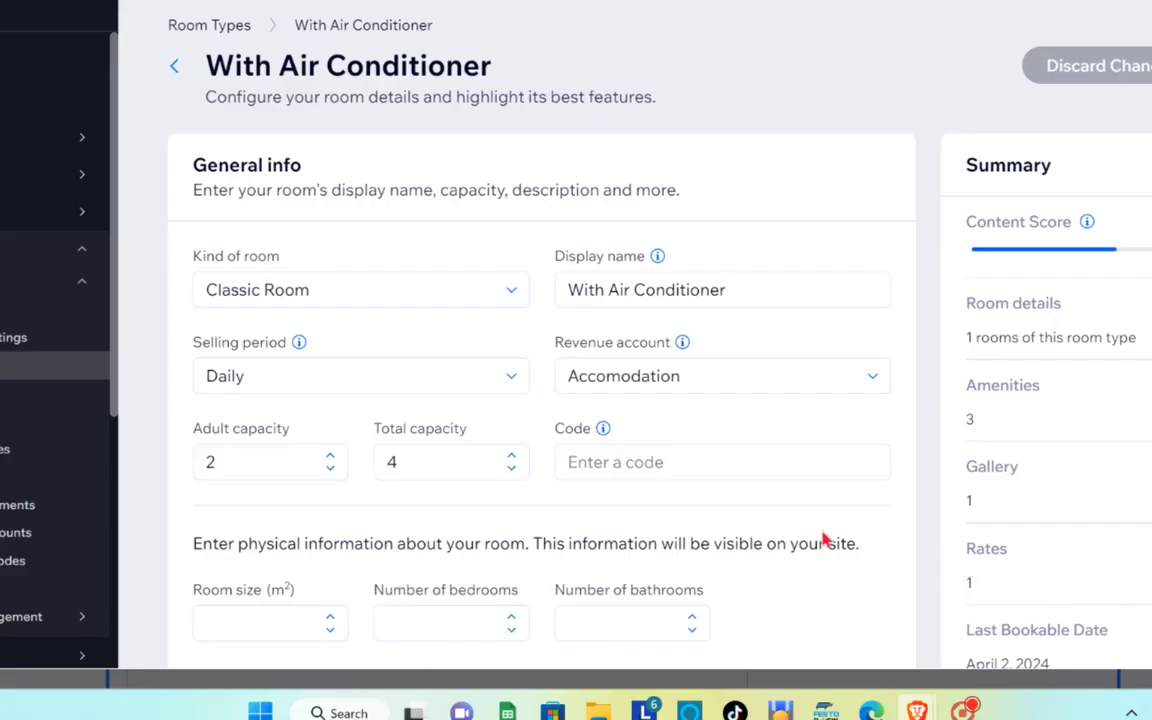
Add Twin Extra Long as the room's bed type.
{"action": "scroll", "coordinate": [825, 540], "scroll_direction": "down", "scroll_amount": 5}
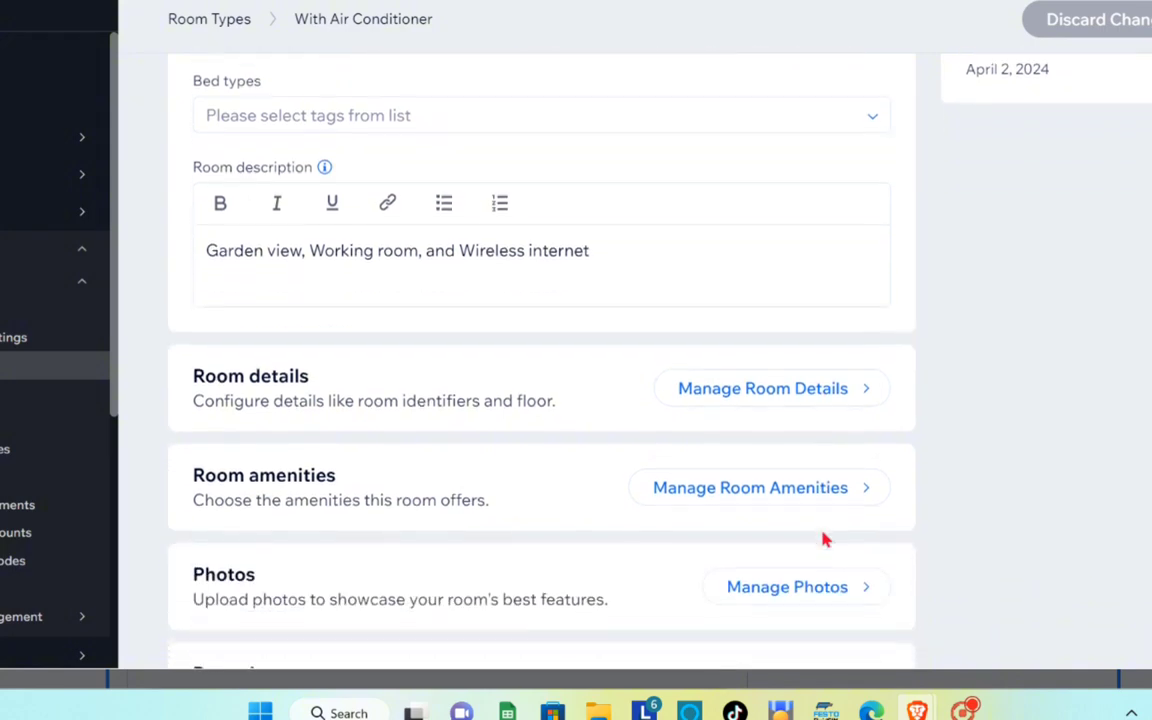
{"action": "scroll", "coordinate": [825, 540], "scroll_direction": "up", "scroll_amount": 2}
{"action": "scroll", "coordinate": [825, 540], "scroll_direction": "down", "scroll_amount": 1}
{"action": "scroll", "coordinate": [825, 540], "scroll_direction": "down", "scroll_amount": 1}
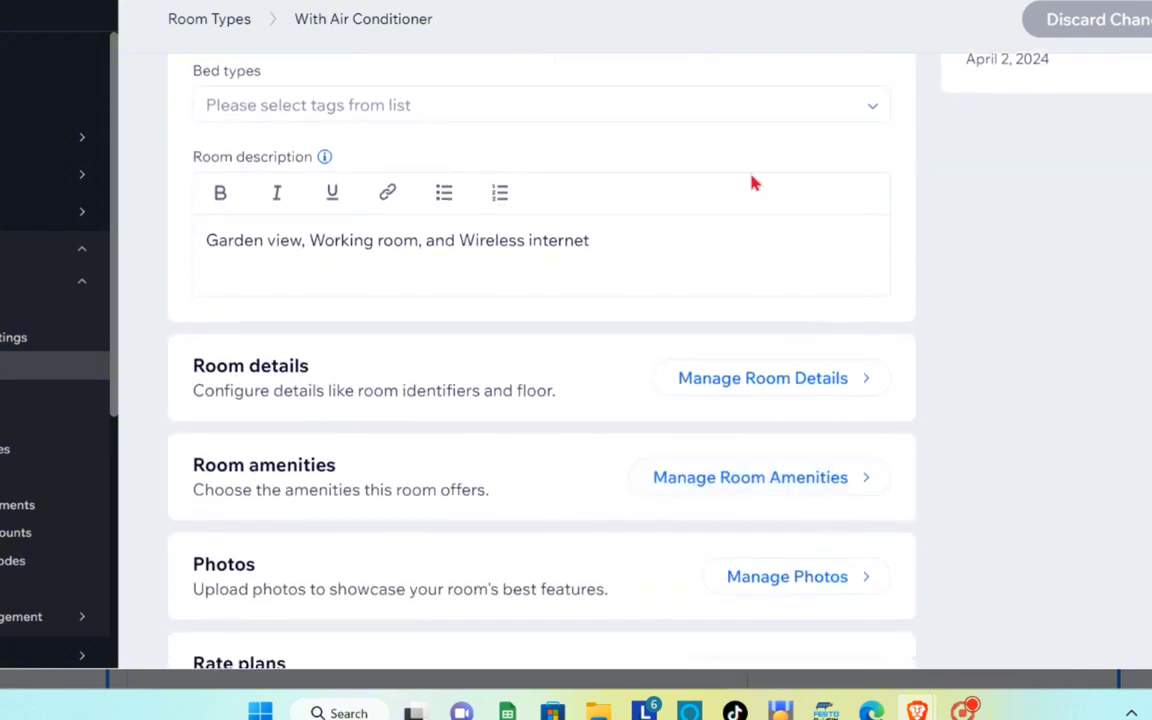
{"action": "scroll", "coordinate": [753, 183], "scroll_direction": "up", "scroll_amount": 3}
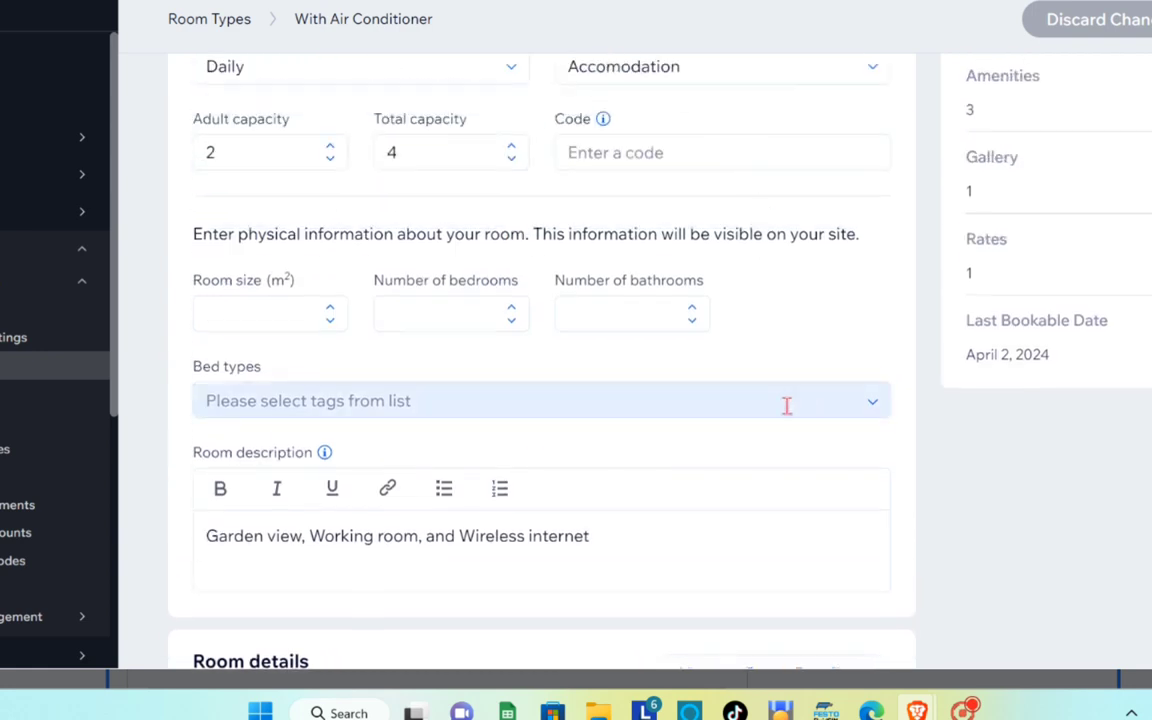
{"action": "left_click", "coordinate": [787, 401]}
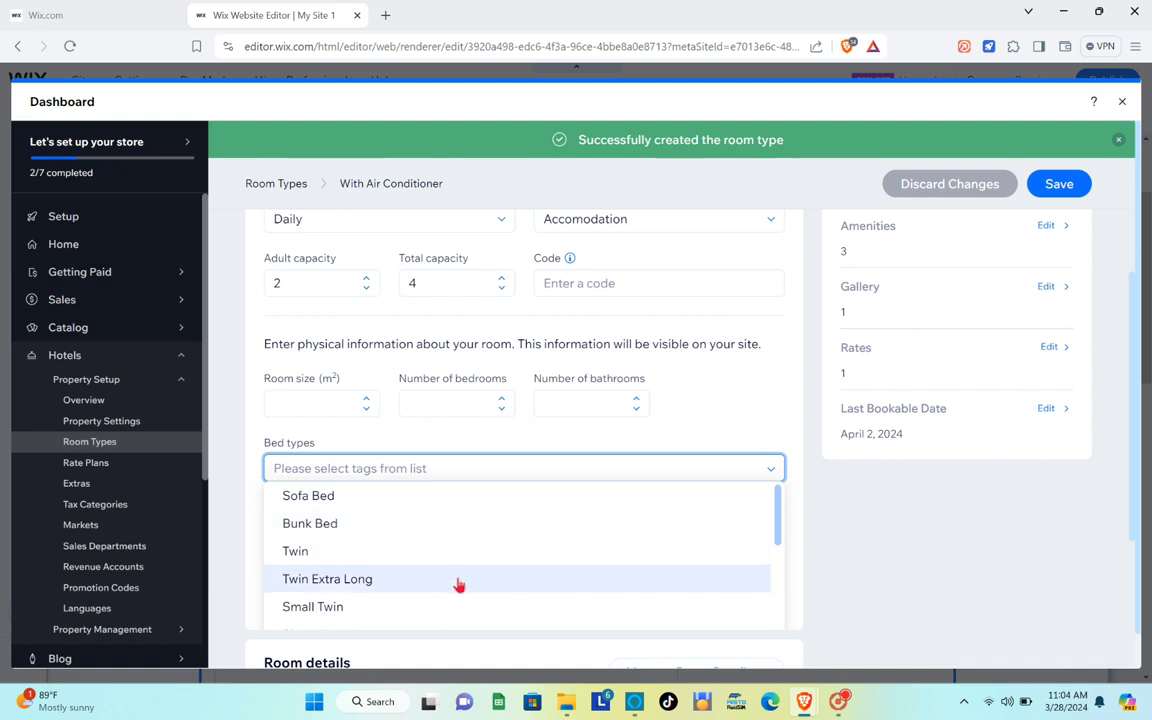
{"action": "left_click", "coordinate": [458, 584]}
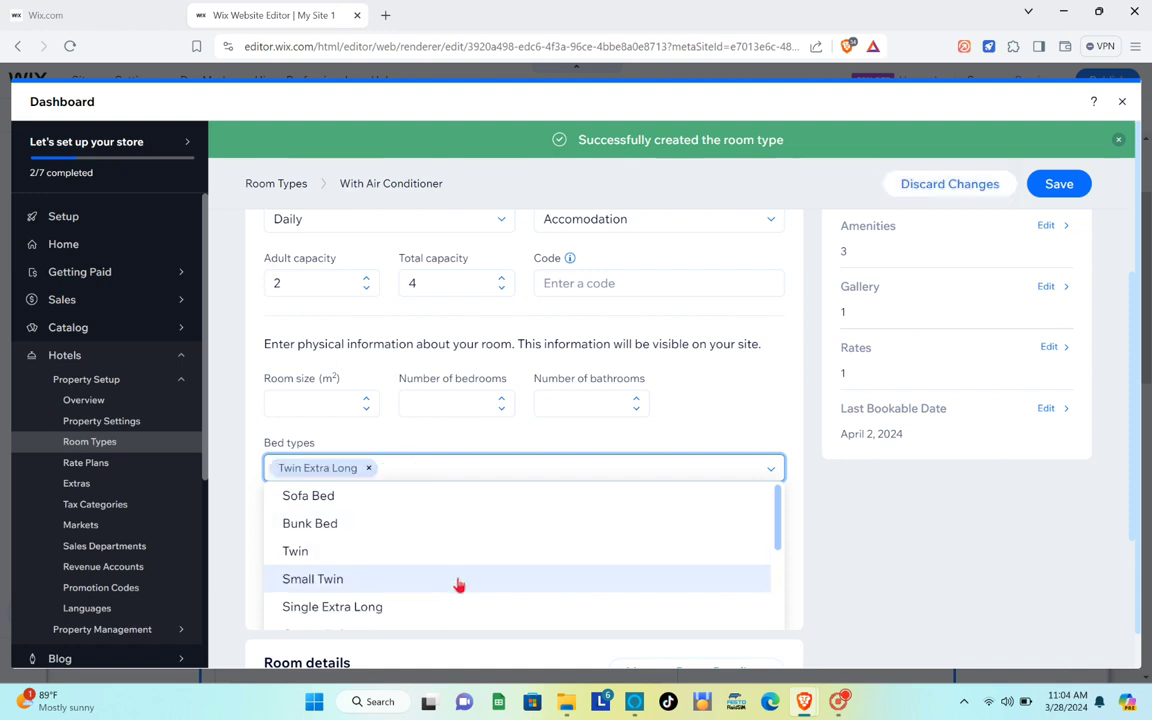
{"action": "left_click", "coordinate": [427, 429]}
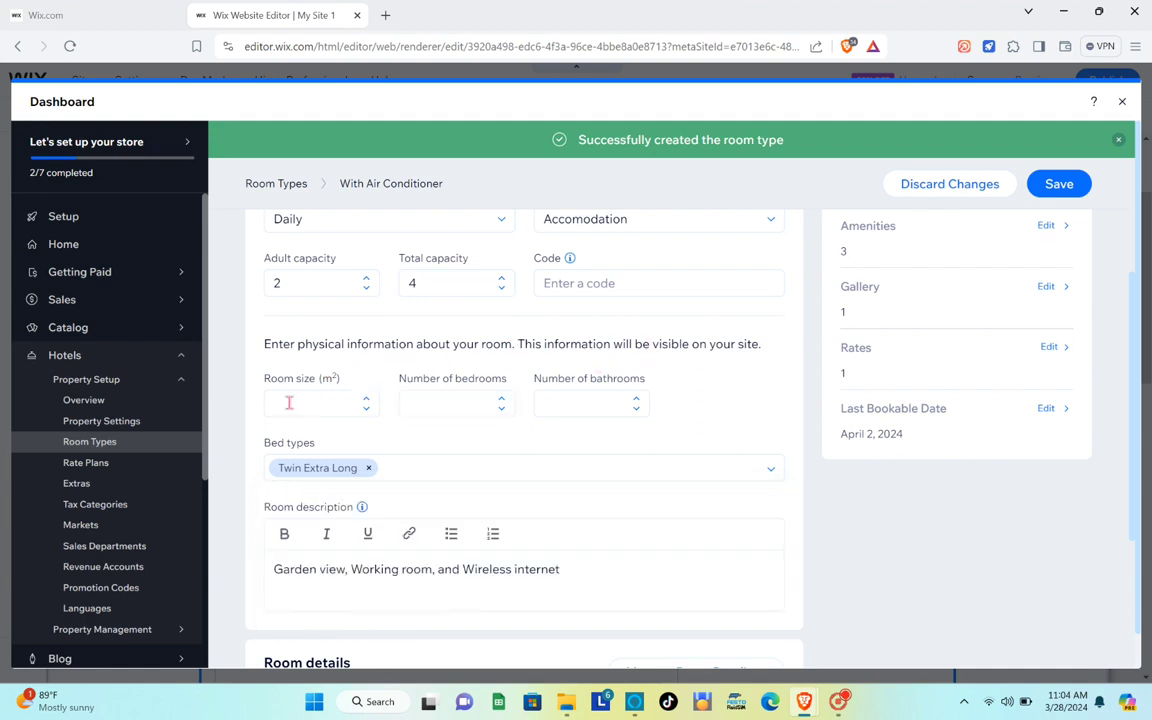
Check the room size, bedrooms and bathrooms fields, then save the room type.
{"action": "left_click", "coordinate": [354, 404]}
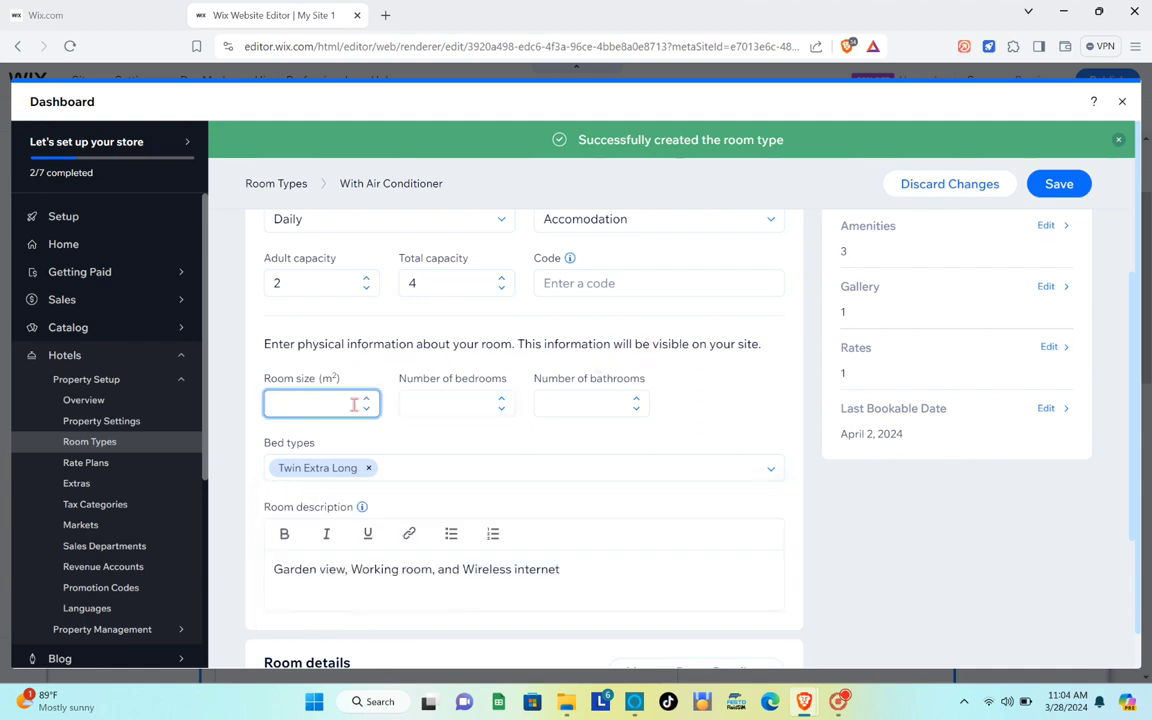
{"action": "left_click", "coordinate": [468, 404]}
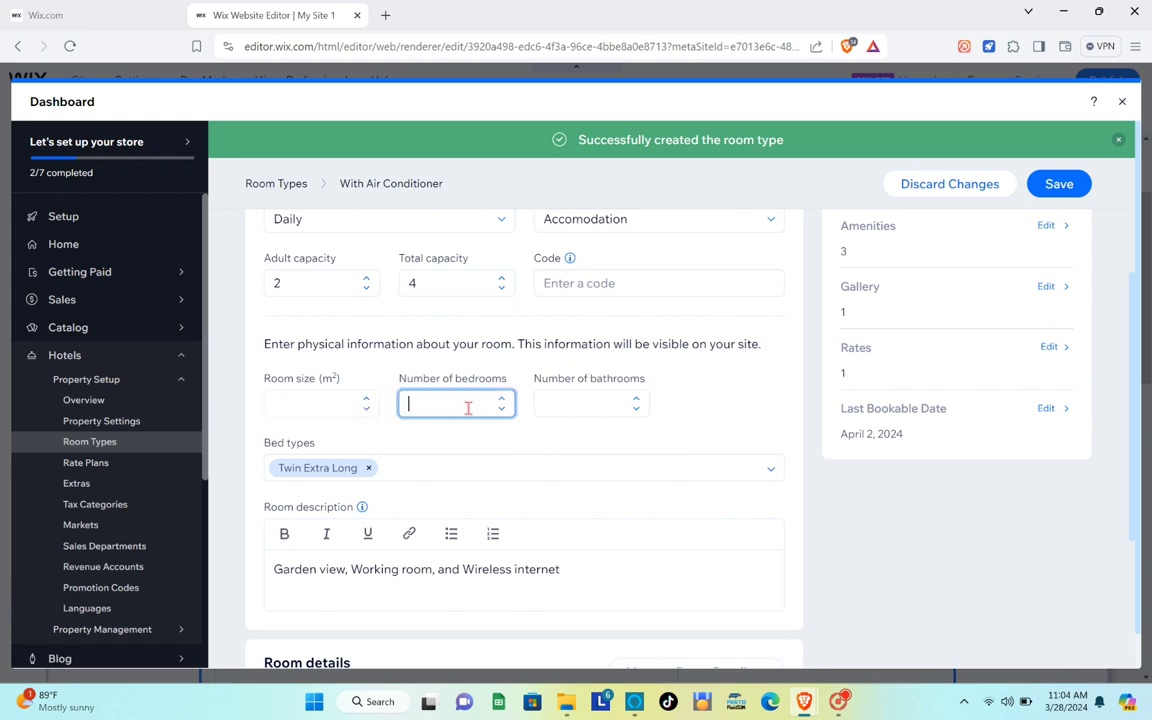
{"action": "left_click", "coordinate": [559, 405]}
{"action": "scroll", "coordinate": [565, 373], "scroll_direction": "down", "scroll_amount": 2}
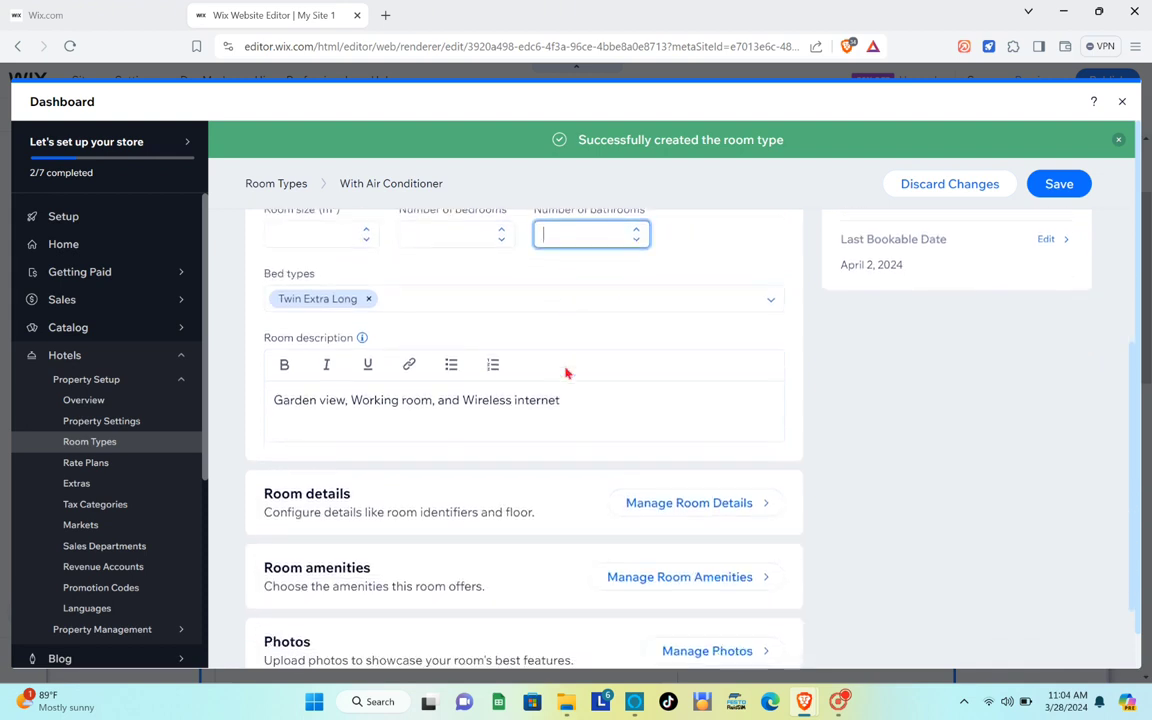
{"action": "scroll", "coordinate": [565, 373], "scroll_direction": "down", "scroll_amount": 2}
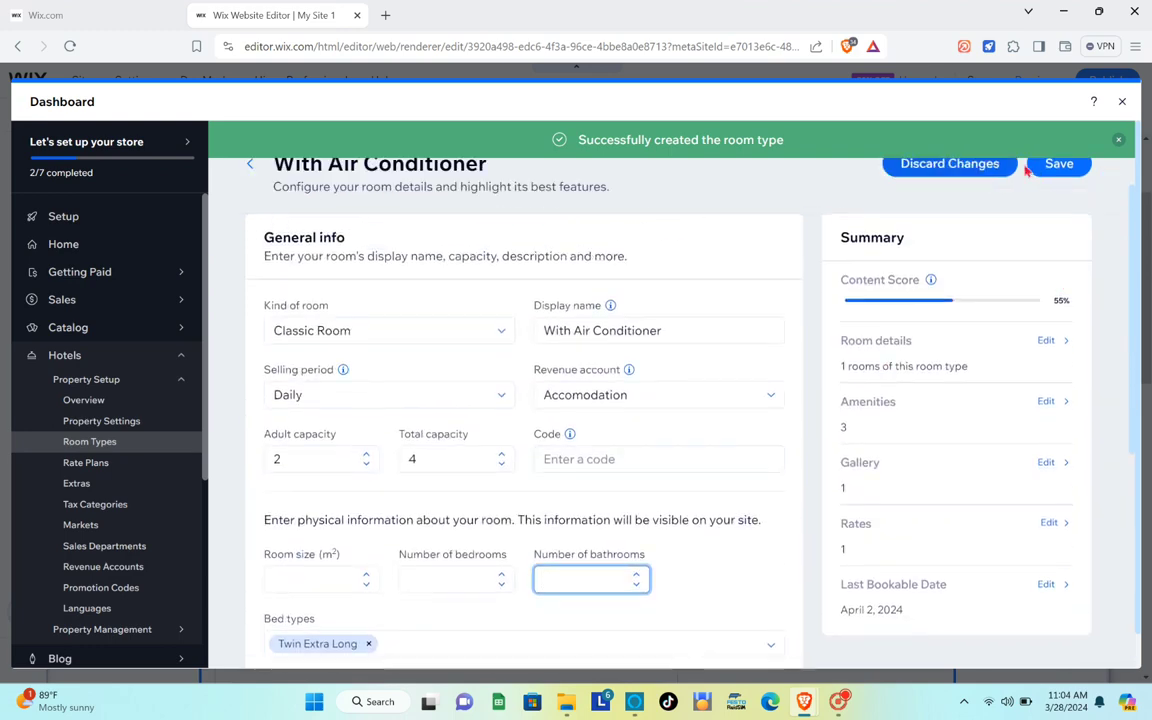
{"action": "left_click", "coordinate": [1055, 168]}
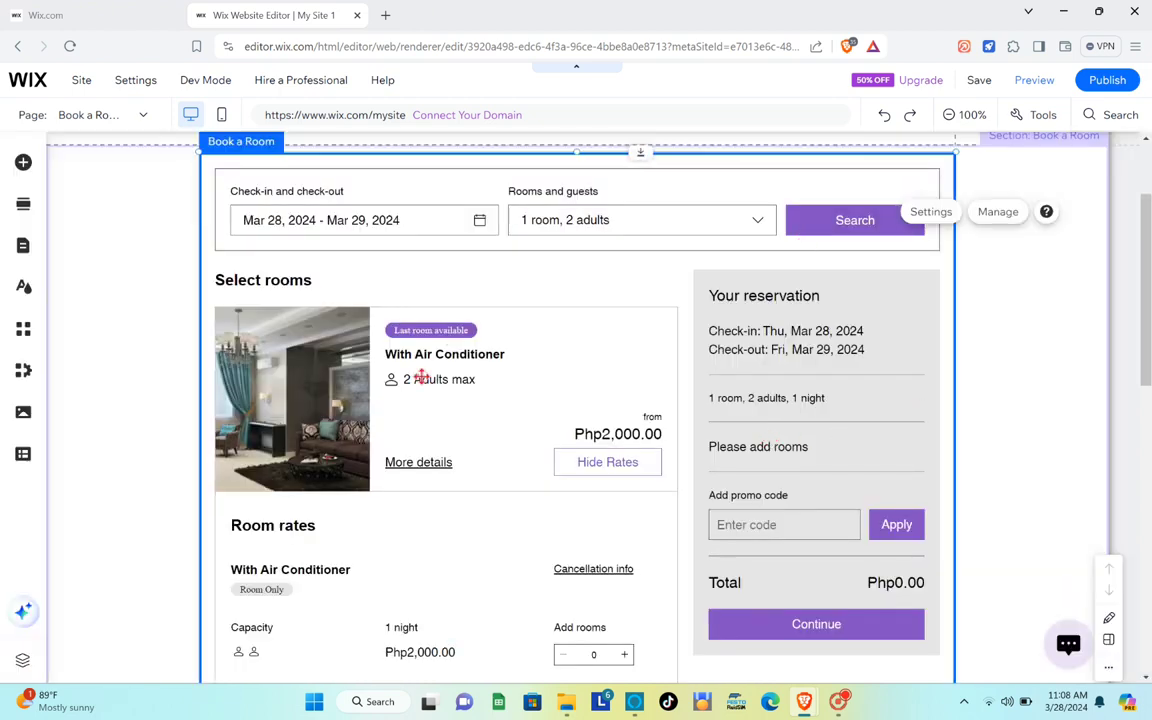
Use Manage on the Book a Room widget to open the Hotels dashboard.
{"action": "scroll", "coordinate": [421, 376], "scroll_direction": "down", "scroll_amount": 2}
{"action": "scroll", "coordinate": [421, 376], "scroll_direction": "up", "scroll_amount": 2}
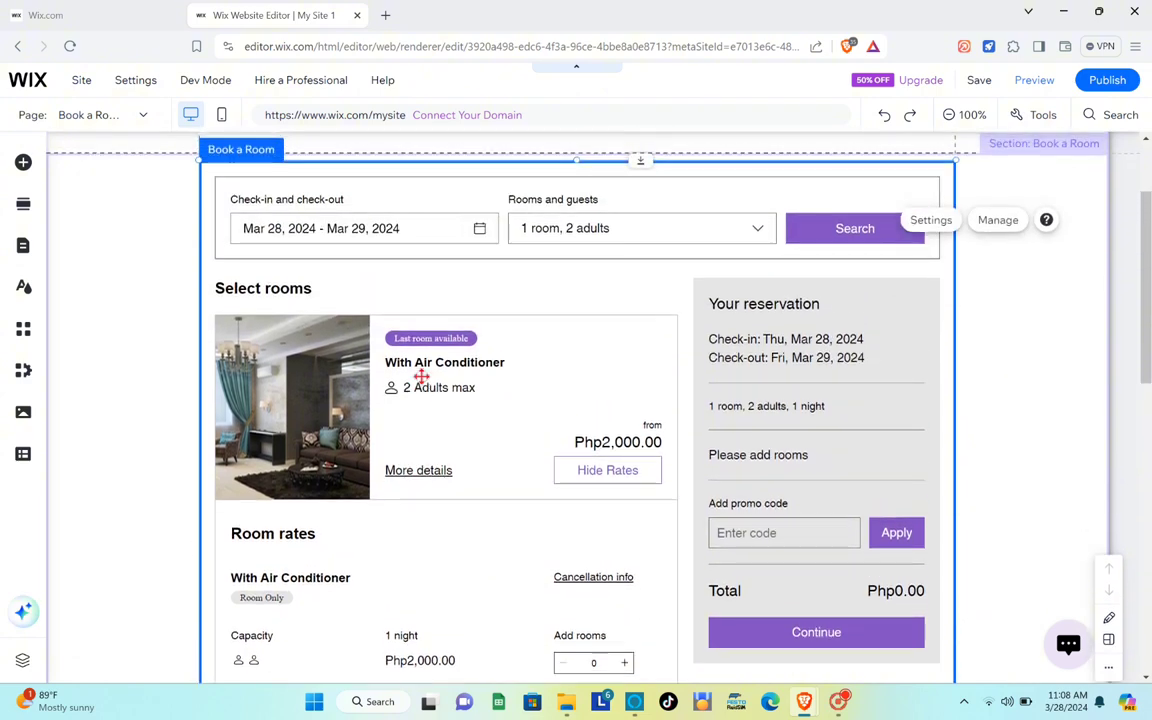
{"action": "left_click", "coordinate": [999, 221]}
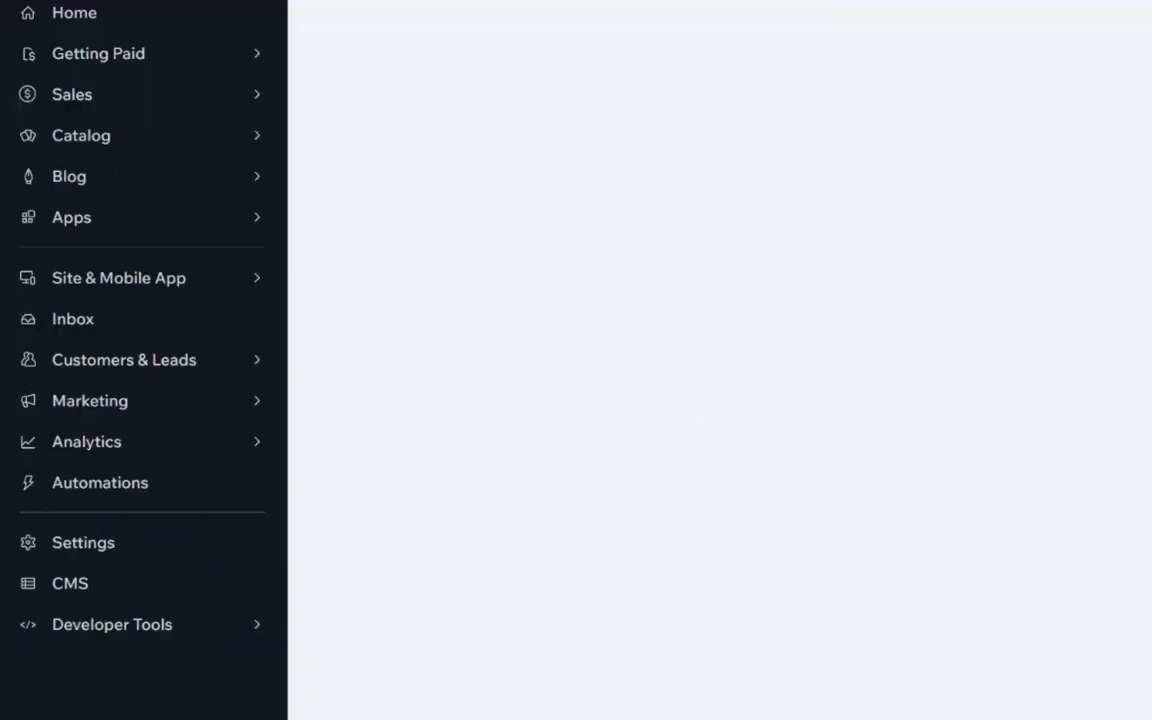
Open Hotels Property Settings and scroll down to the Reservation settings area.
{"action": "left_click", "coordinate": [104, 423]}
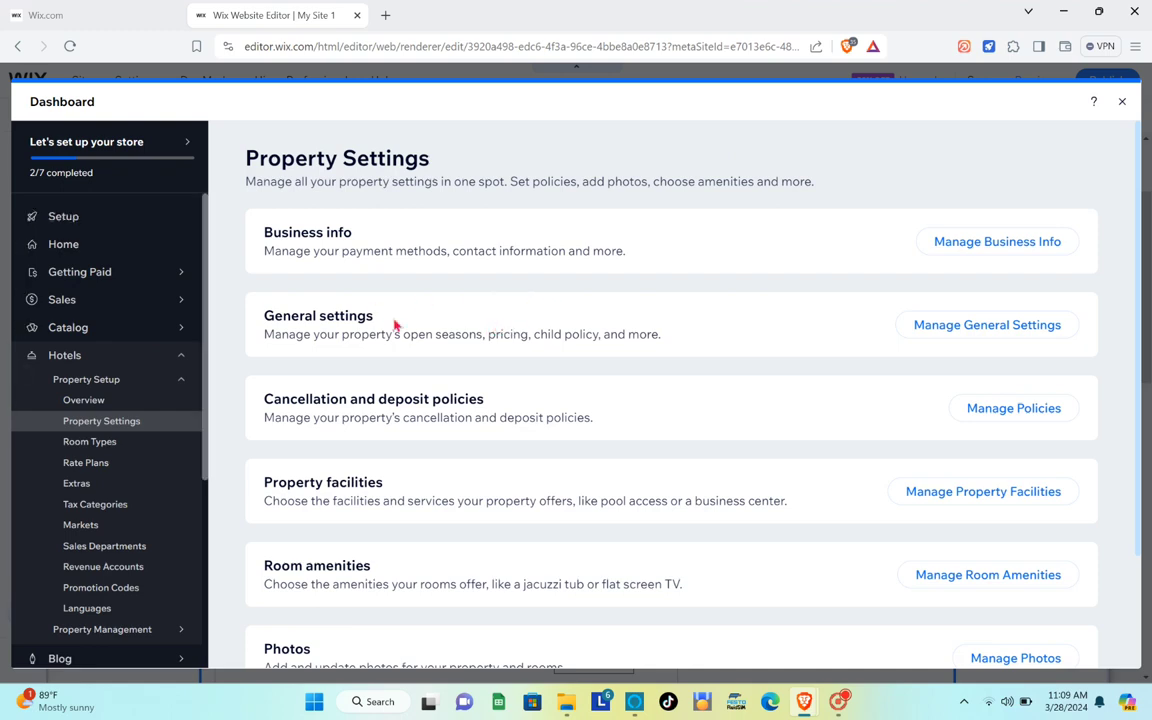
{"action": "scroll", "coordinate": [566, 360], "scroll_direction": "down", "scroll_amount": 2}
{"action": "scroll", "coordinate": [566, 363], "scroll_direction": "down", "scroll_amount": 1}
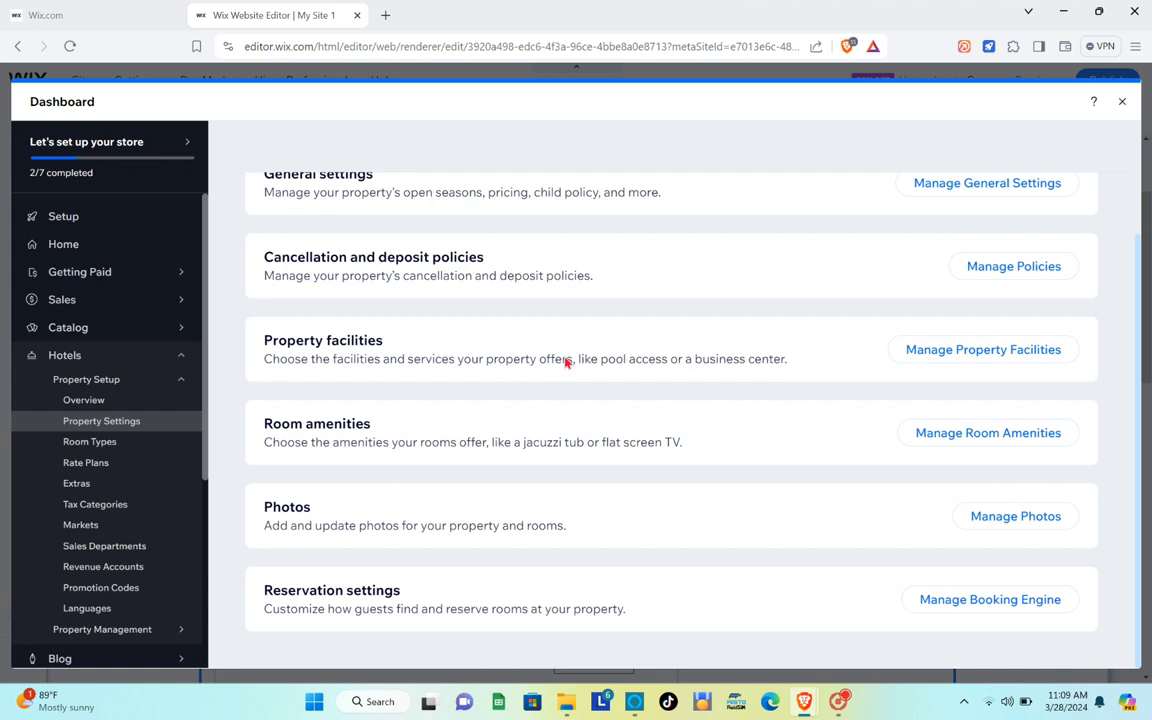
{"action": "scroll", "coordinate": [566, 362], "scroll_direction": "up", "scroll_amount": 3}
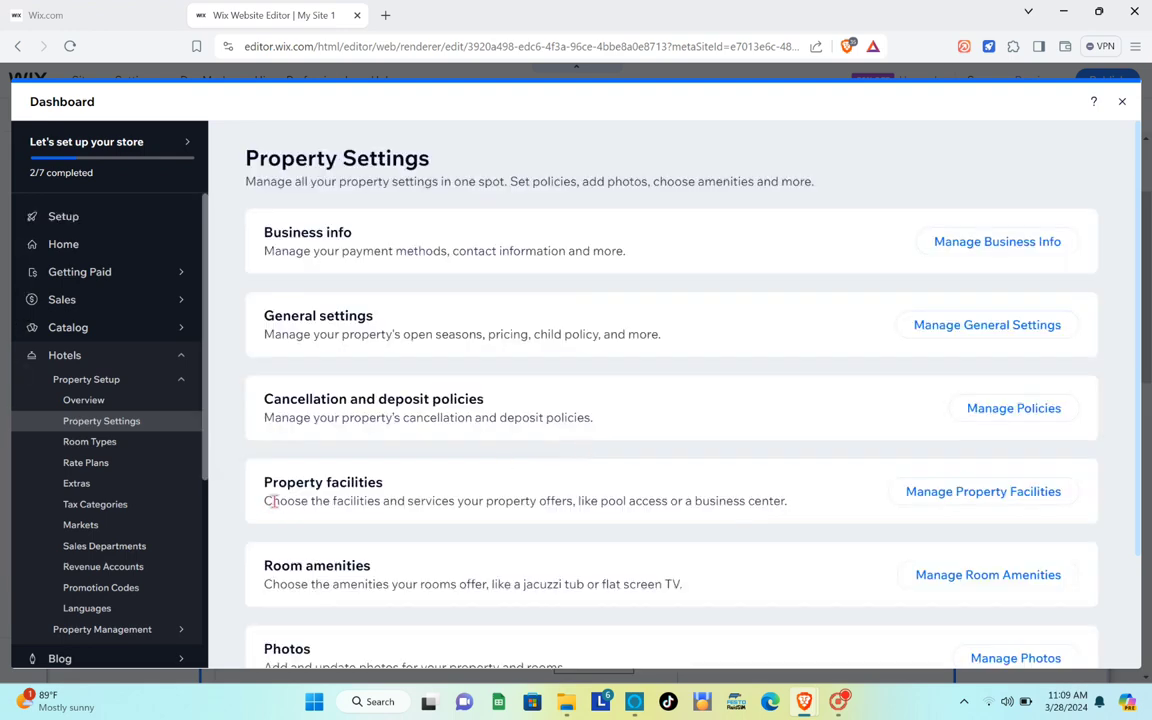
{"action": "scroll", "coordinate": [319, 515], "scroll_direction": "down", "scroll_amount": 1}
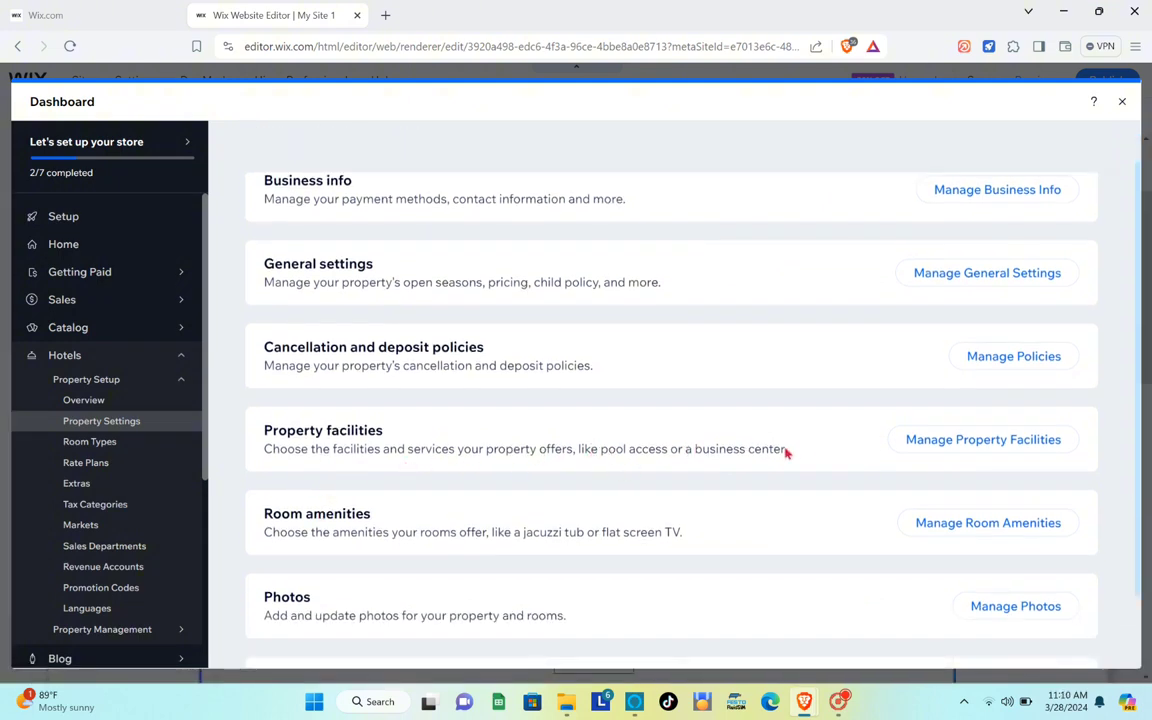
{"action": "scroll", "coordinate": [291, 547], "scroll_direction": "down", "scroll_amount": 1}
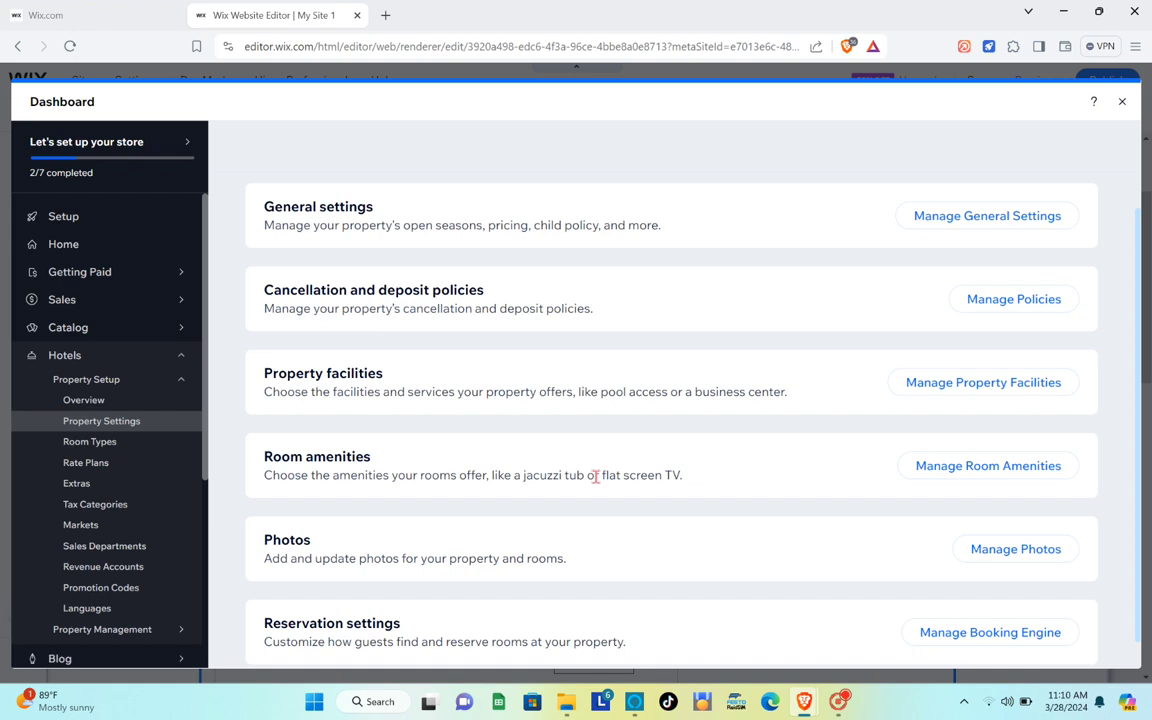
{"action": "scroll", "coordinate": [558, 500], "scroll_direction": "down", "scroll_amount": 1}
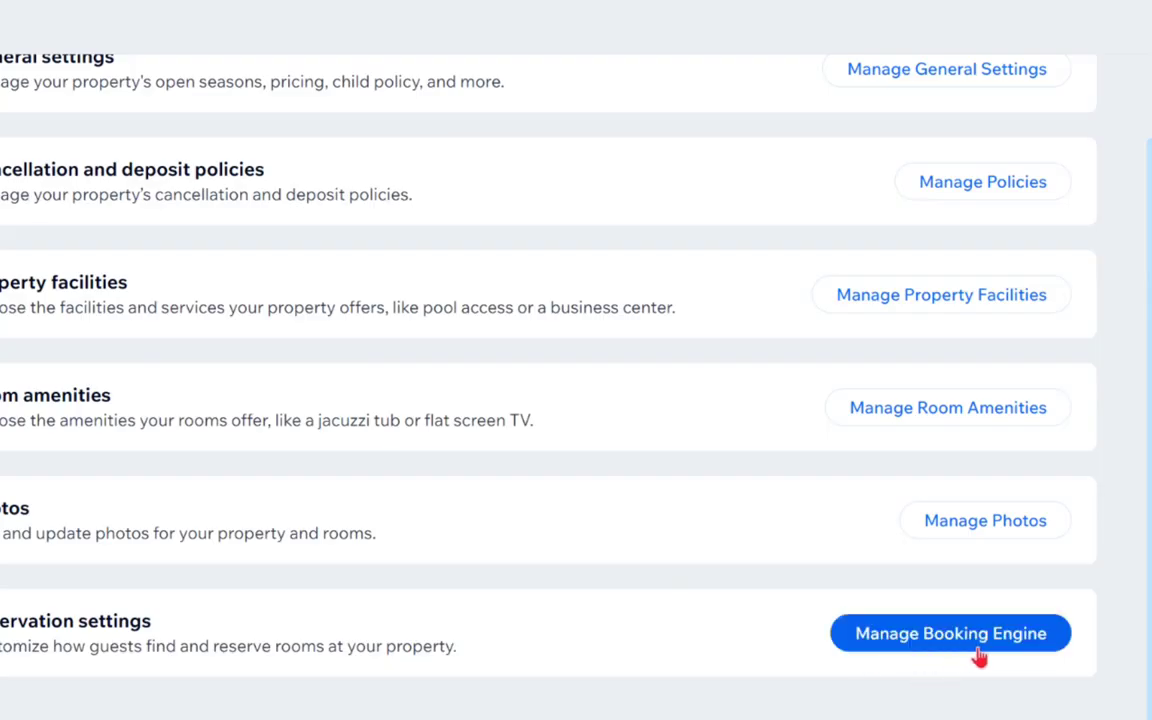
Open Reservation Settings via Manage Booking Engine and set max rooms per reservation to 3.
{"action": "left_click", "coordinate": [978, 655]}
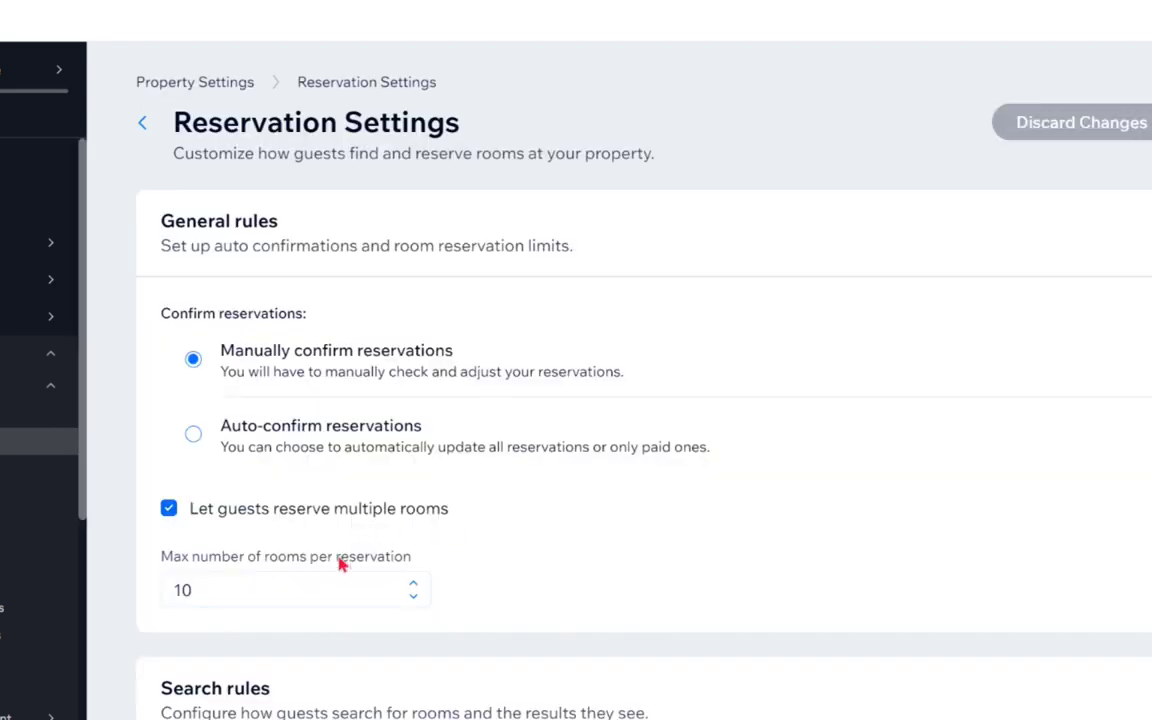
{"action": "scroll", "coordinate": [340, 563], "scroll_direction": "down", "scroll_amount": 3}
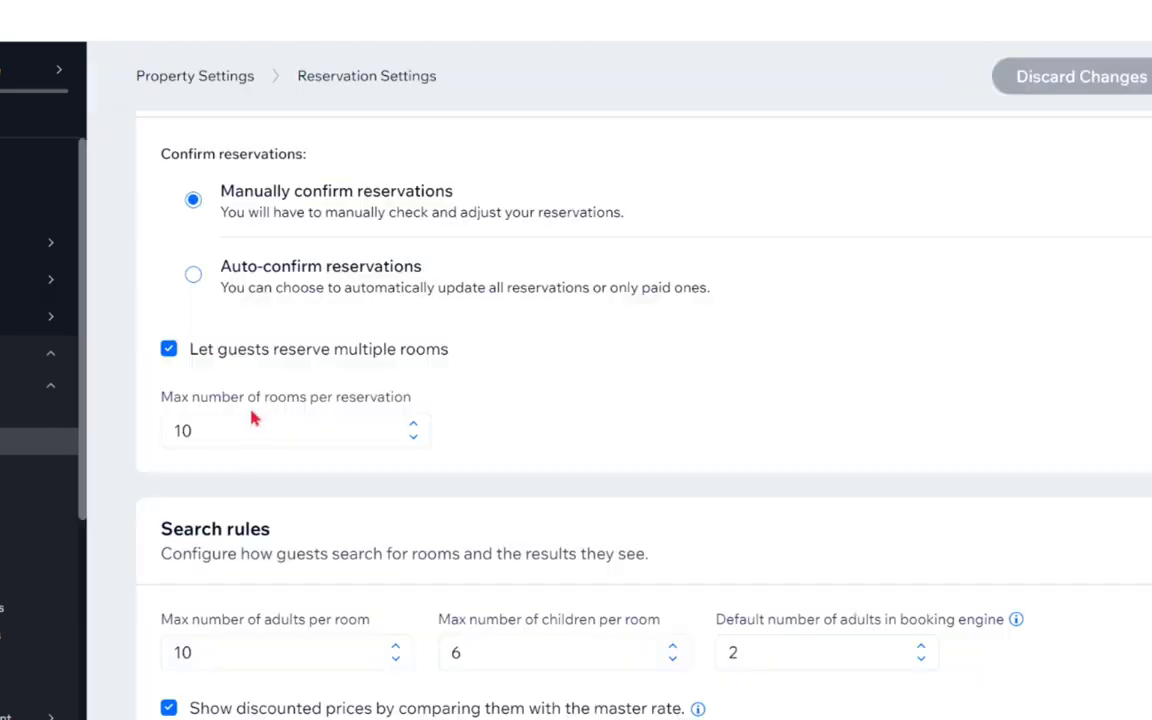
{"action": "left_click", "coordinate": [414, 426]}
{"action": "left_click", "coordinate": [414, 426]}
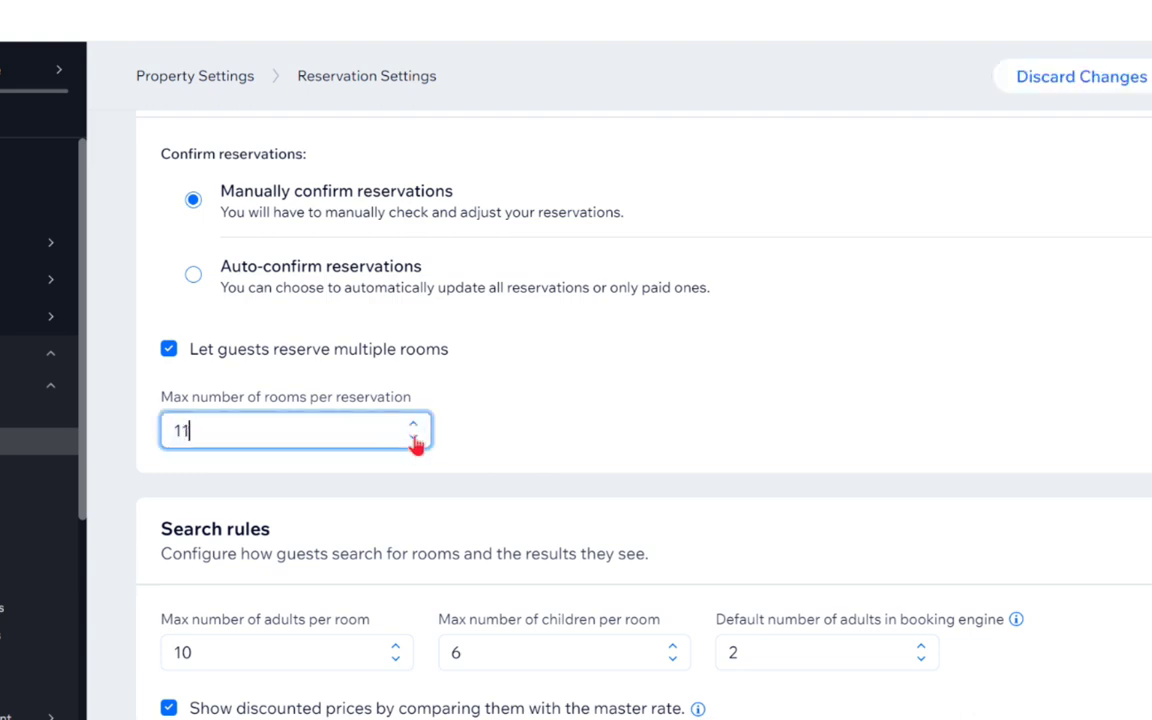
{"action": "left_click", "coordinate": [414, 439]}
{"action": "left_click", "coordinate": [414, 439]}
{"action": "left_click", "coordinate": [414, 439]}
{"action": "scroll", "coordinate": [597, 417], "scroll_direction": "down", "scroll_amount": 2}
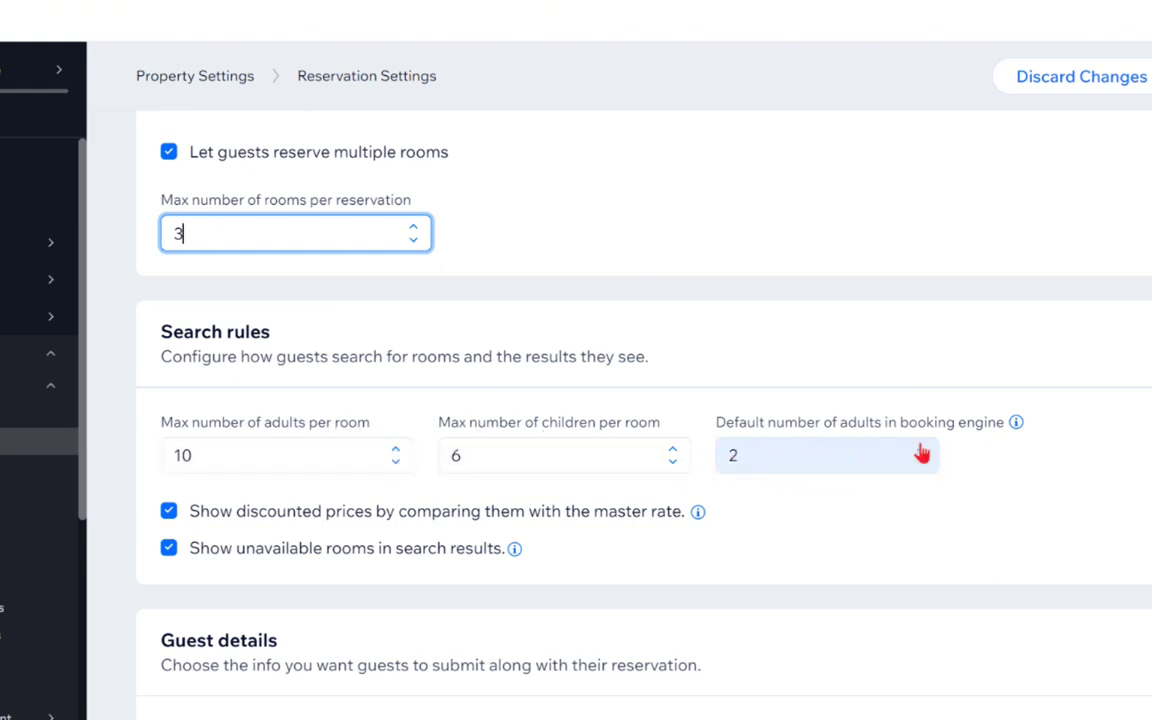
Lower the maximum adults and maximum children allowed per room.
{"action": "left_click", "coordinate": [397, 463]}
{"action": "left_click", "coordinate": [397, 463]}
{"action": "left_click", "coordinate": [397, 463]}
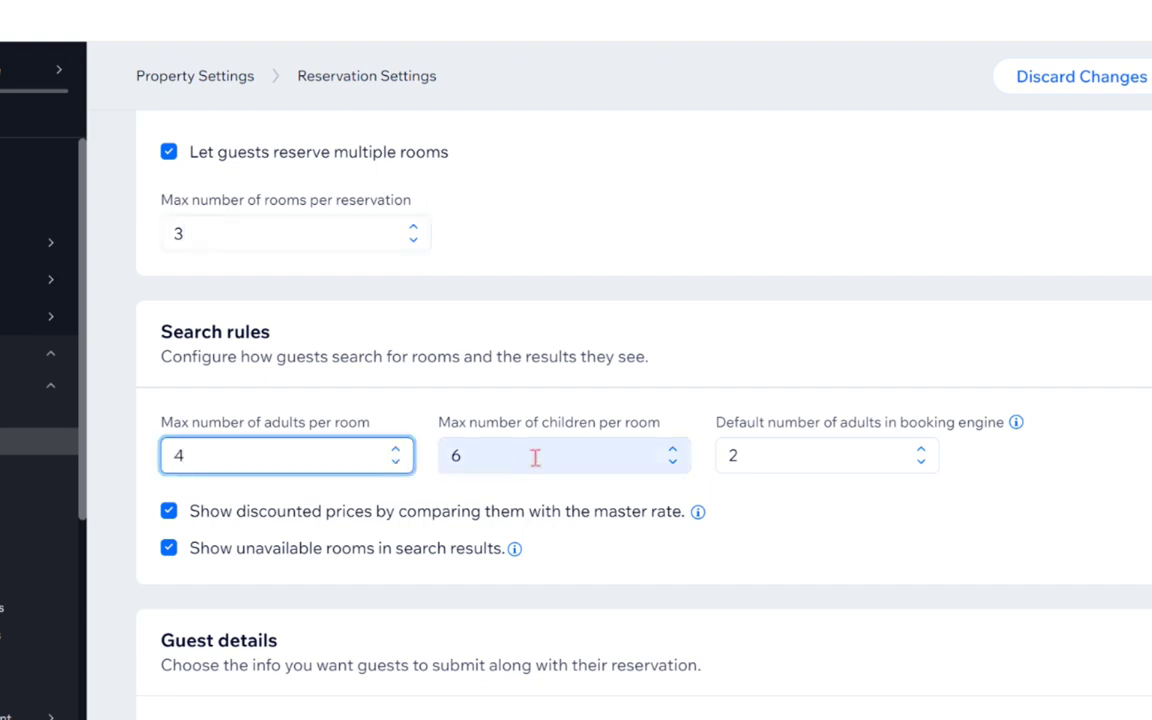
{"action": "left_click", "coordinate": [671, 462]}
{"action": "left_click", "coordinate": [671, 462]}
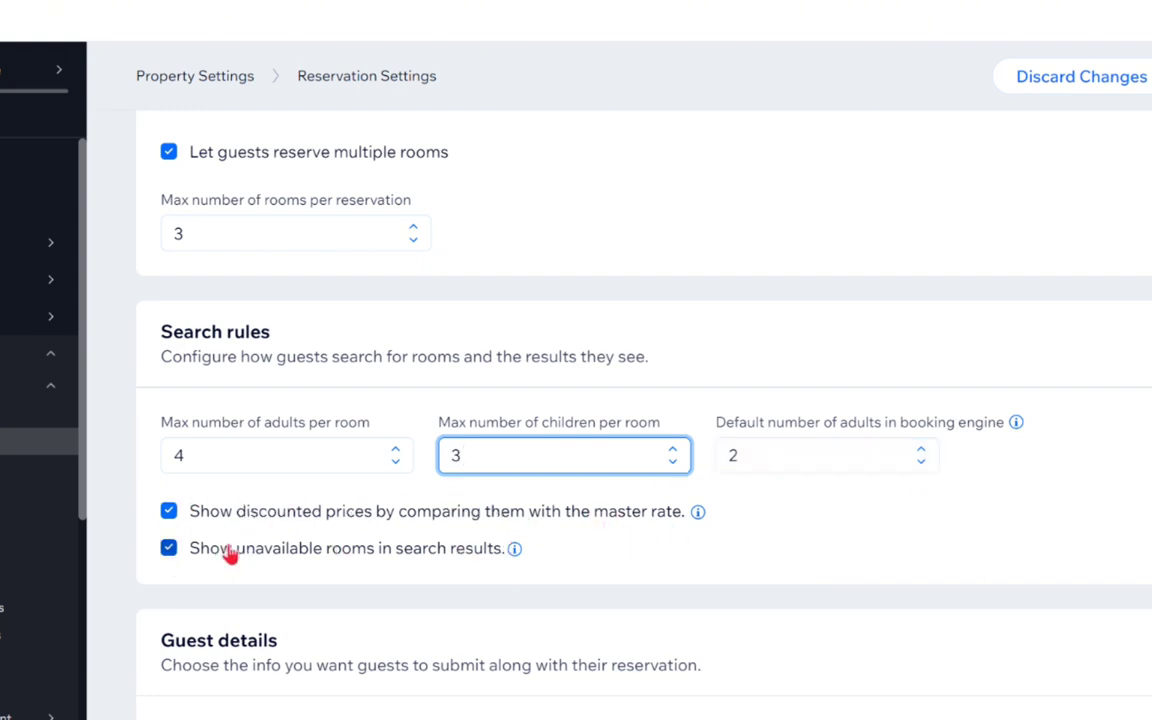
{"action": "scroll", "coordinate": [501, 565], "scroll_direction": "down", "scroll_amount": 3}
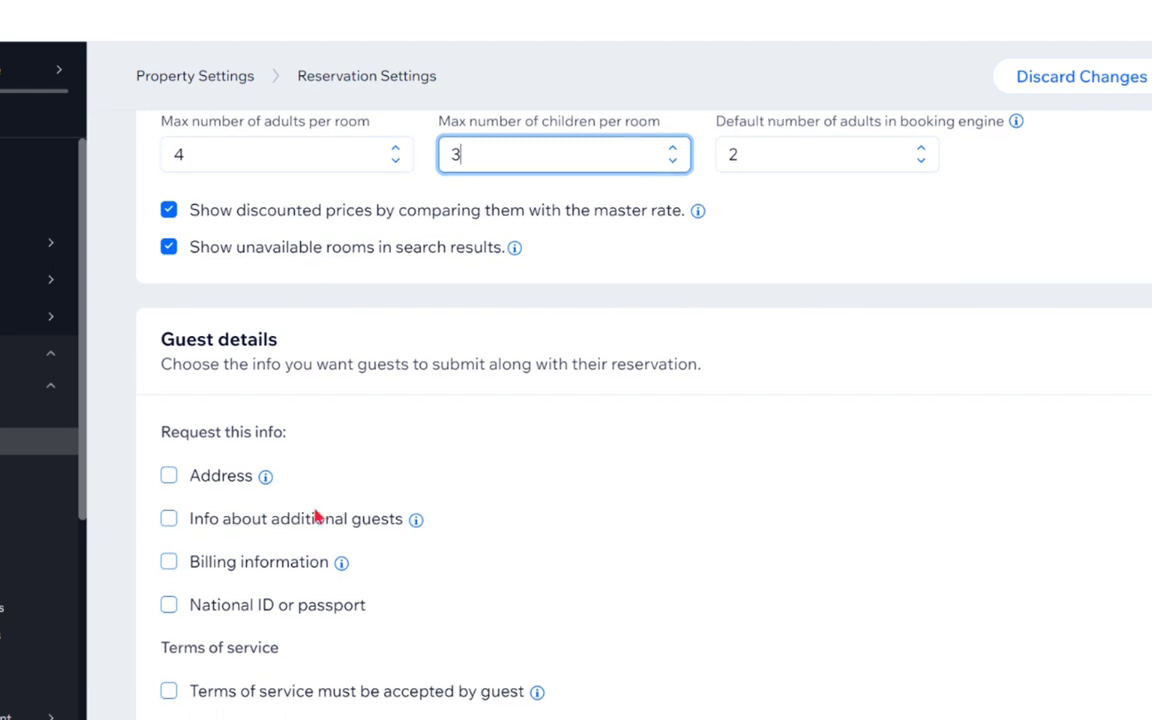
{"action": "scroll", "coordinate": [316, 478], "scroll_direction": "down", "scroll_amount": 1}
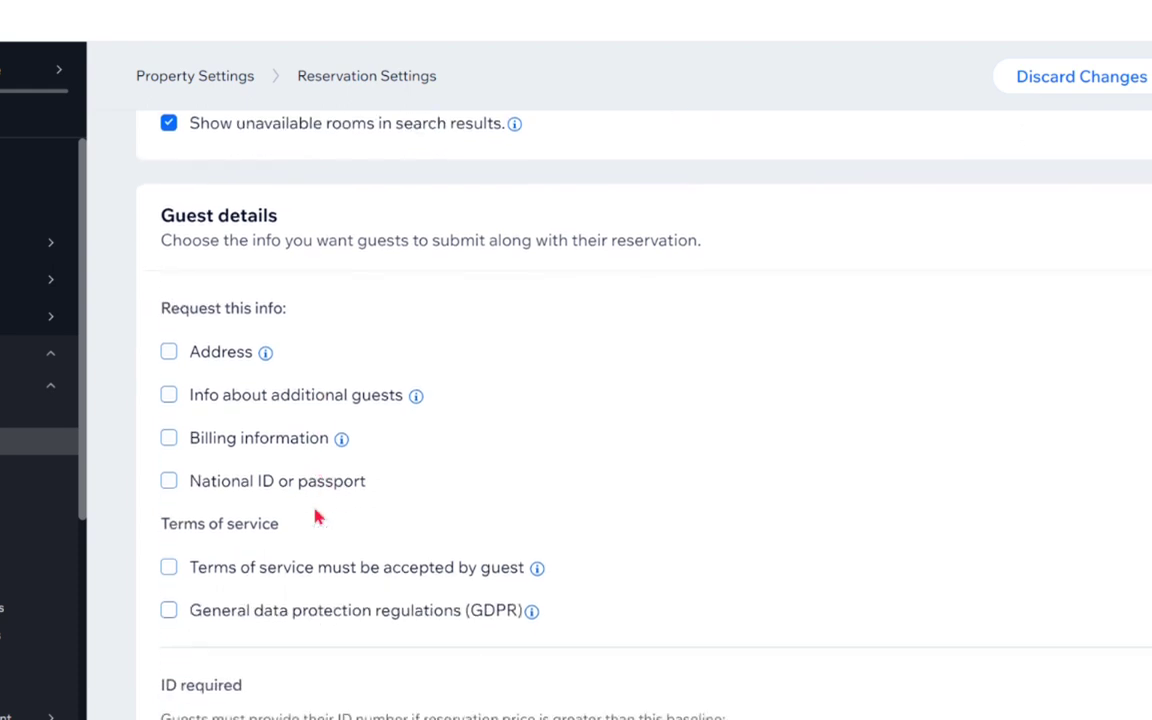
Ask guests for address, additional guest info and billing details, and require terms acceptance.
{"action": "left_click", "coordinate": [171, 355]}
{"action": "left_click", "coordinate": [168, 396]}
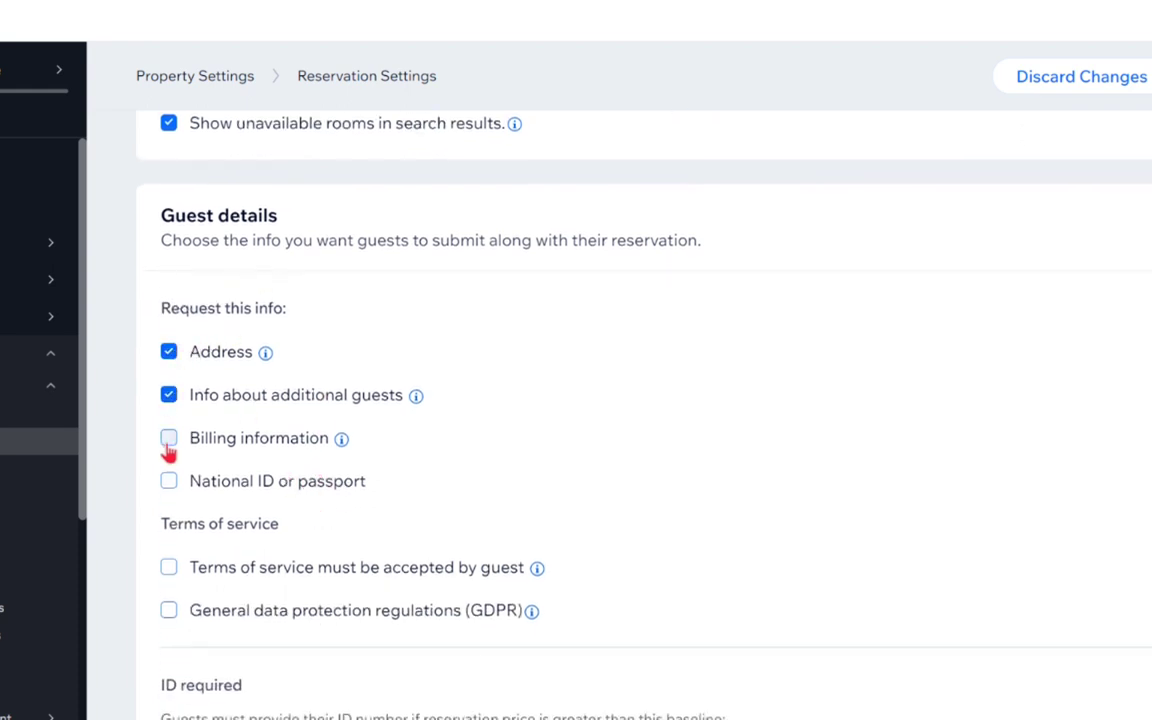
{"action": "left_click", "coordinate": [168, 442]}
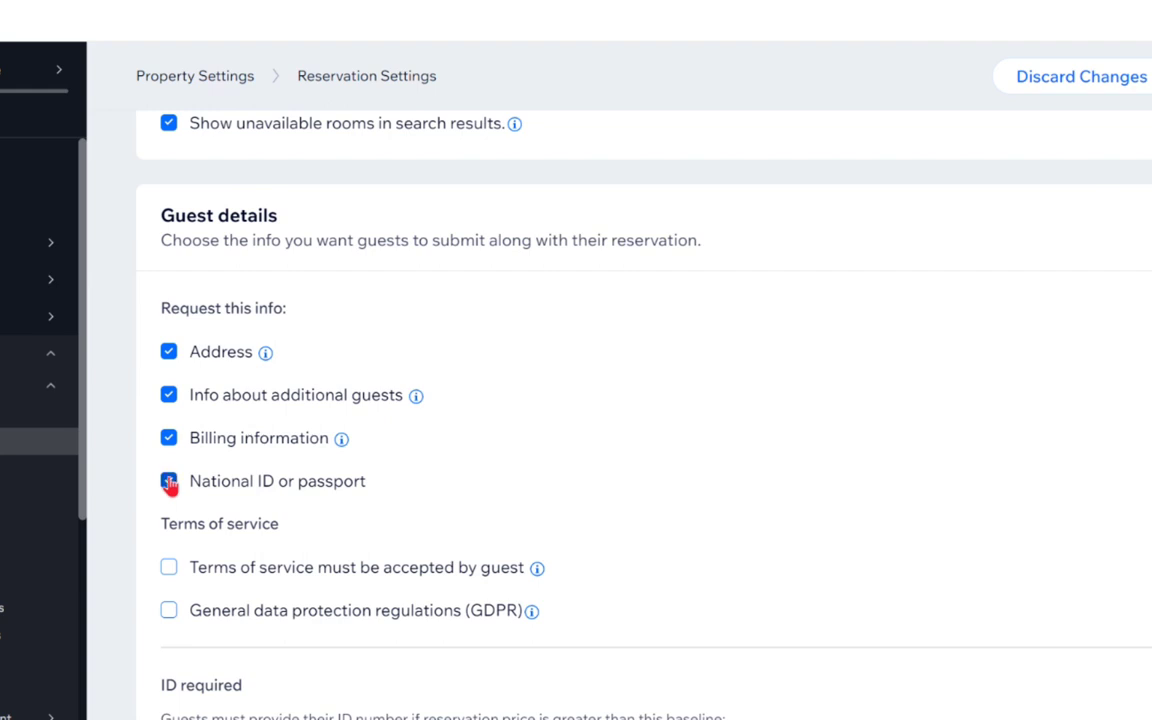
{"action": "left_click", "coordinate": [170, 569]}
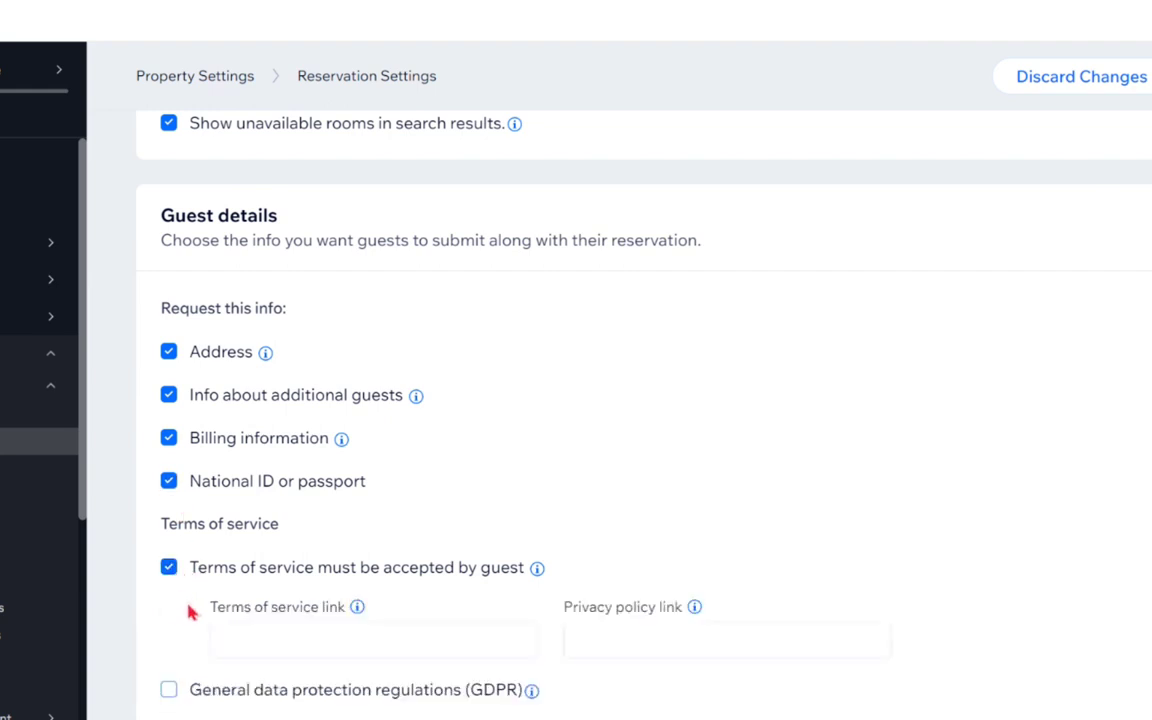
{"action": "scroll", "coordinate": [185, 609], "scroll_direction": "down", "scroll_amount": 1}
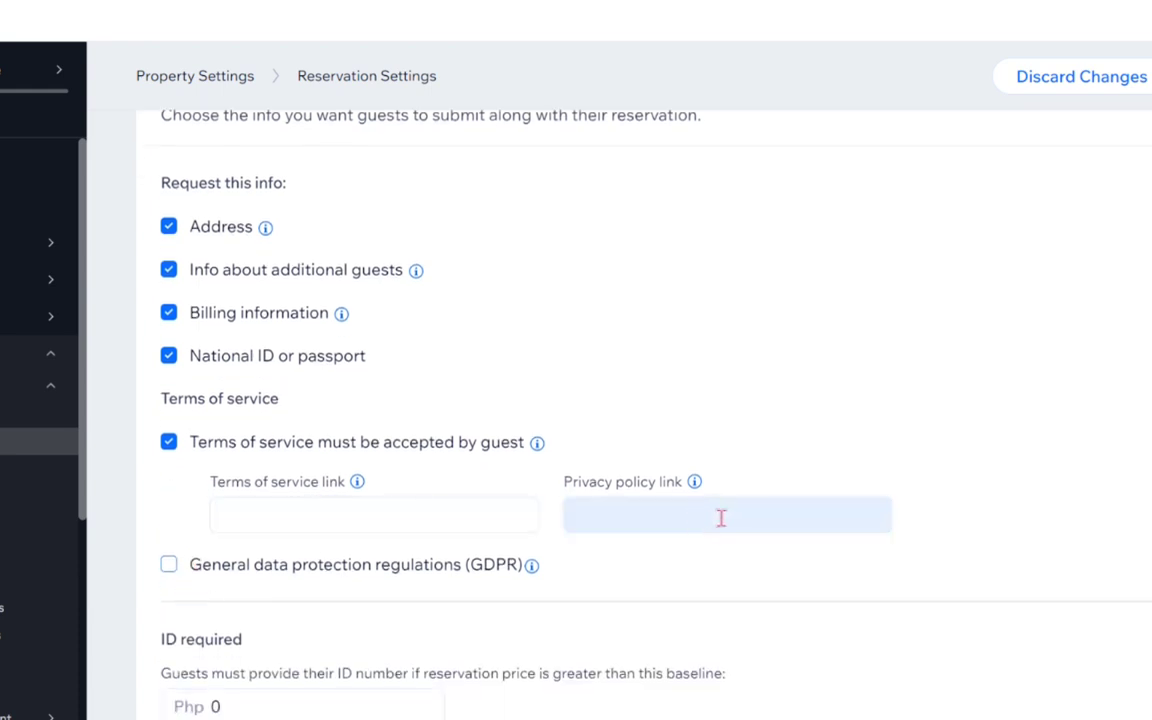
{"action": "scroll", "coordinate": [287, 549], "scroll_direction": "down", "scroll_amount": 1}
{"action": "scroll", "coordinate": [287, 549], "scroll_direction": "down", "scroll_amount": 1}
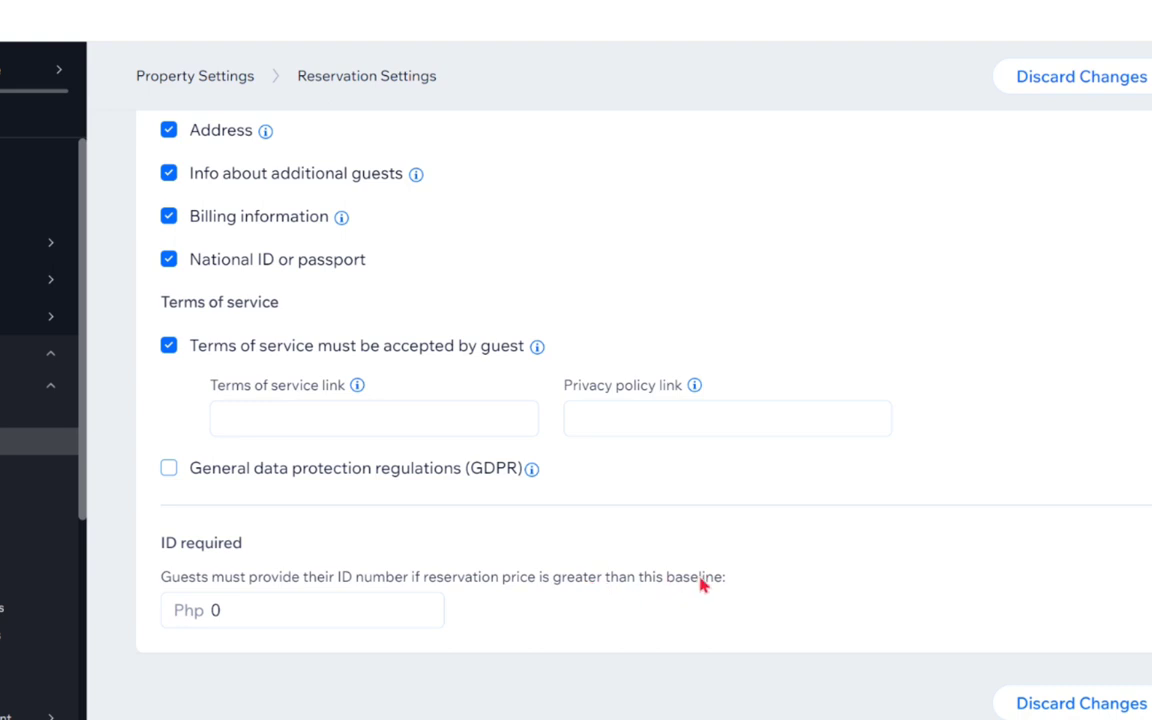
{"action": "left_click", "coordinate": [257, 612]}
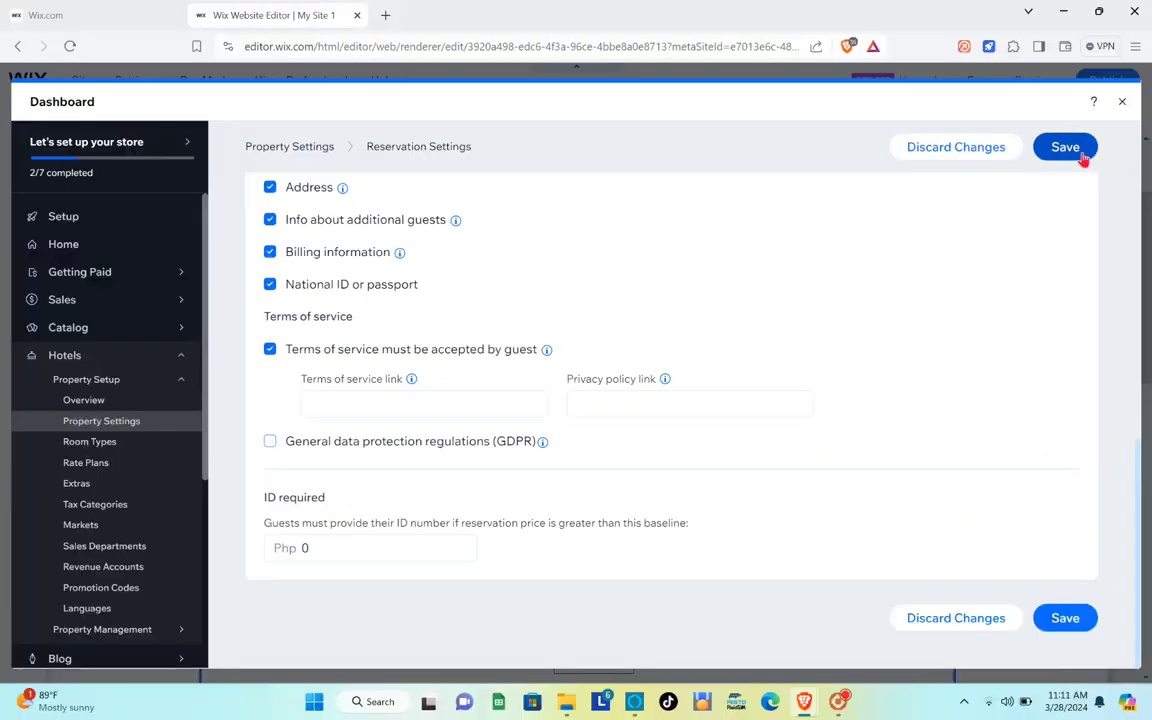
Save the reservation settings and go back to the Property Settings overview.
{"action": "left_click", "coordinate": [1083, 117]}
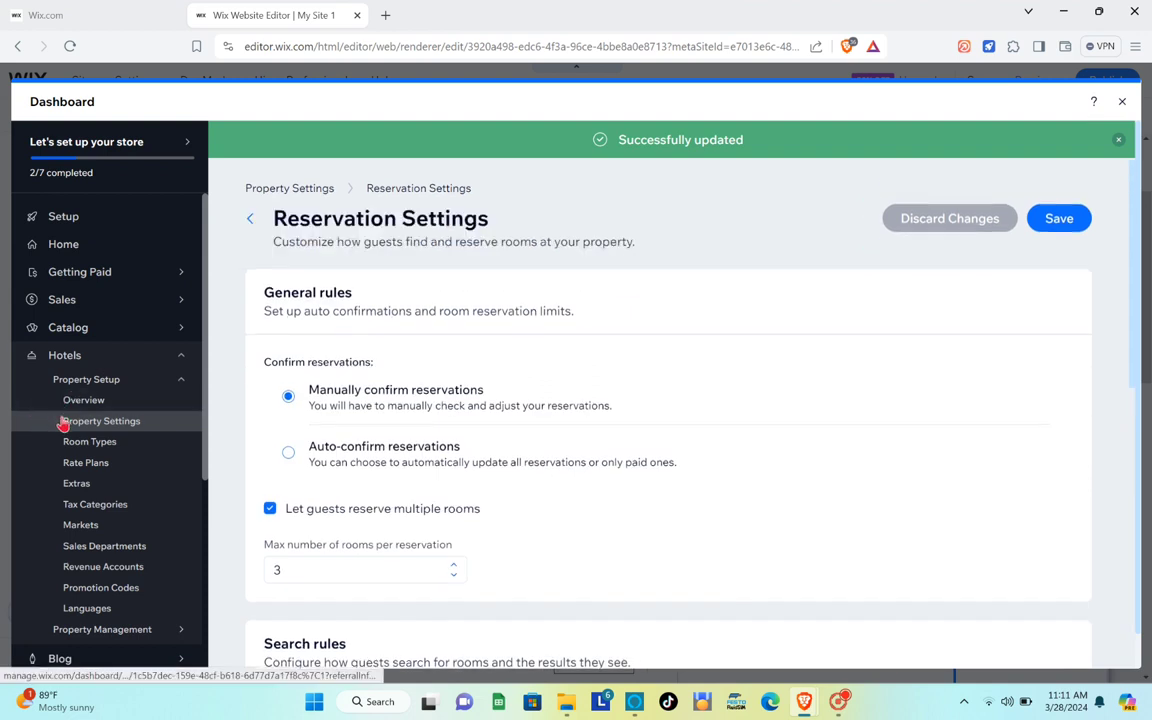
{"action": "left_click", "coordinate": [250, 218]}
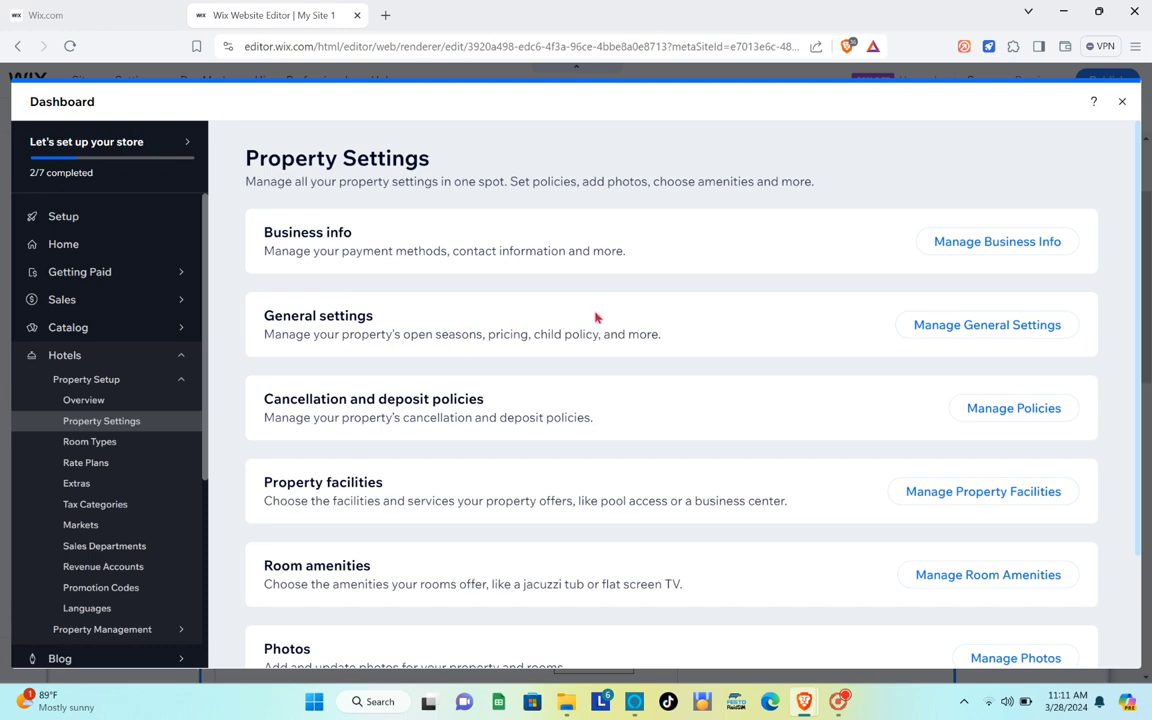
{"action": "scroll", "coordinate": [596, 318], "scroll_direction": "down", "scroll_amount": 2}
{"action": "scroll", "coordinate": [596, 318], "scroll_direction": "up", "scroll_amount": 1}
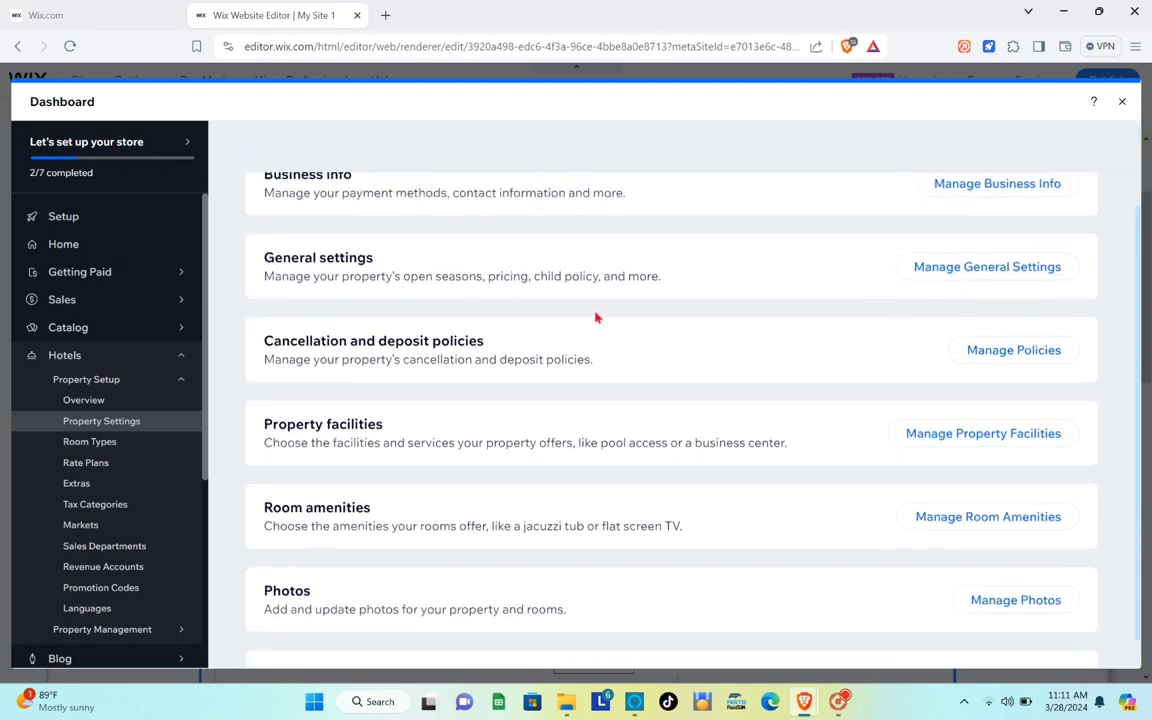
{"action": "scroll", "coordinate": [596, 318], "scroll_direction": "up", "scroll_amount": 1}
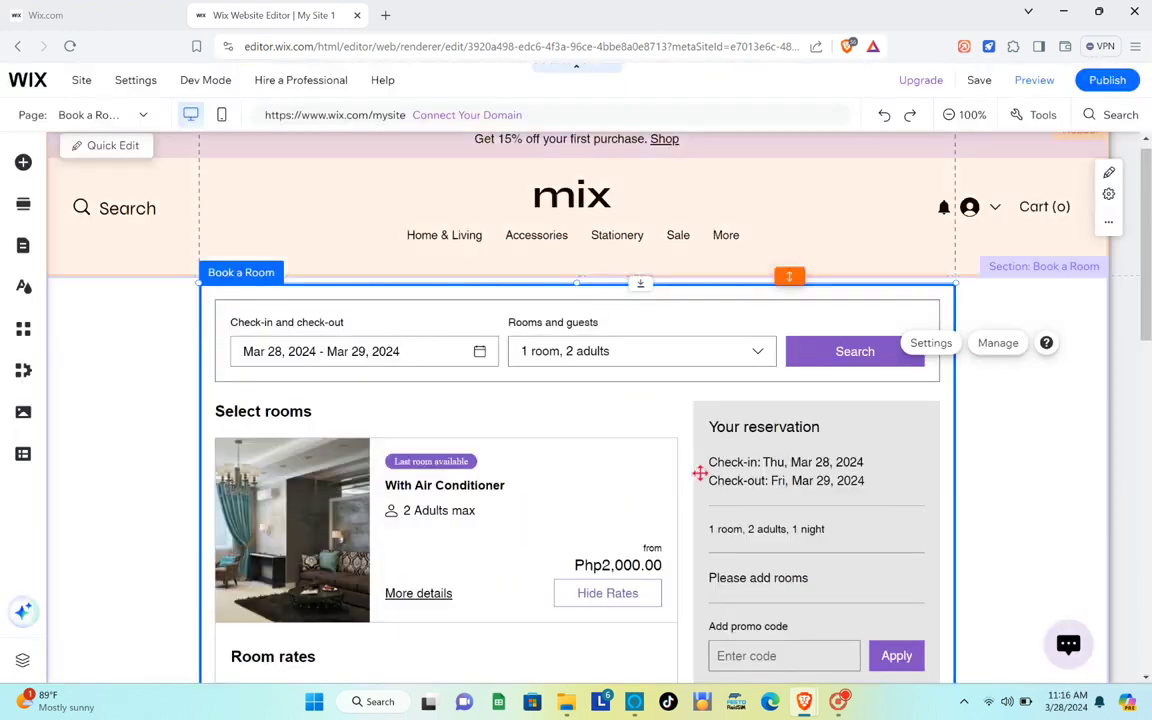
{"action": "scroll", "coordinate": [700, 473], "scroll_direction": "down", "scroll_amount": 3}
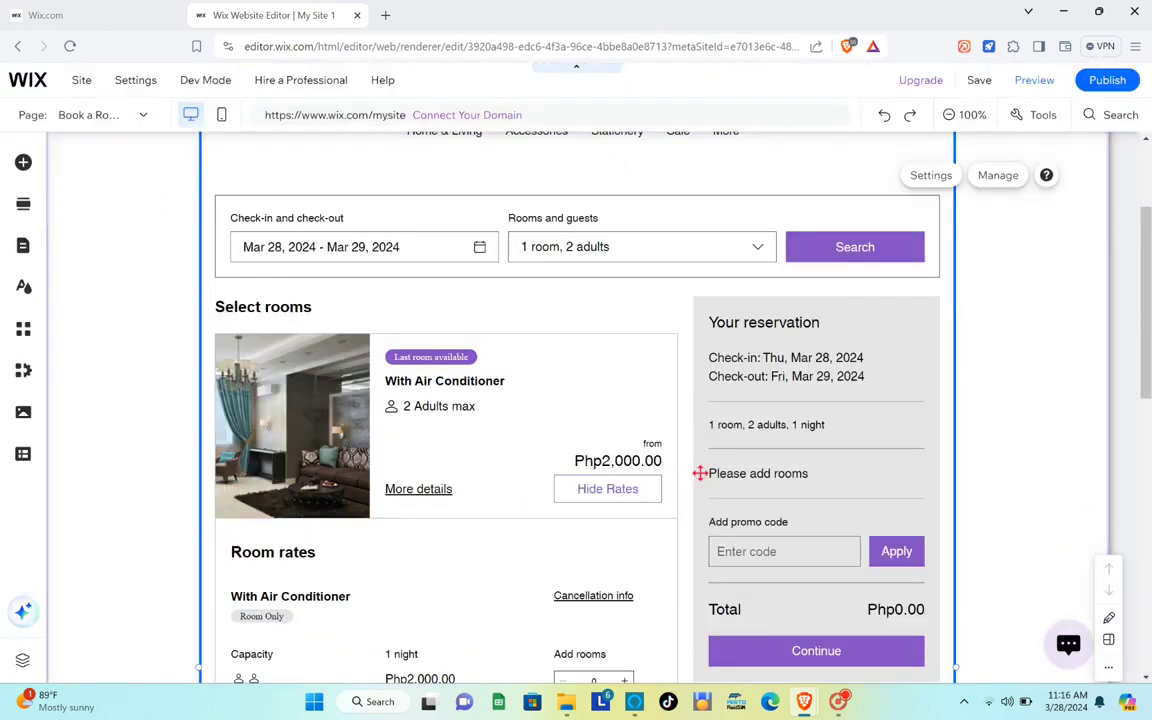
{"action": "scroll", "coordinate": [700, 473], "scroll_direction": "up", "scroll_amount": 1}
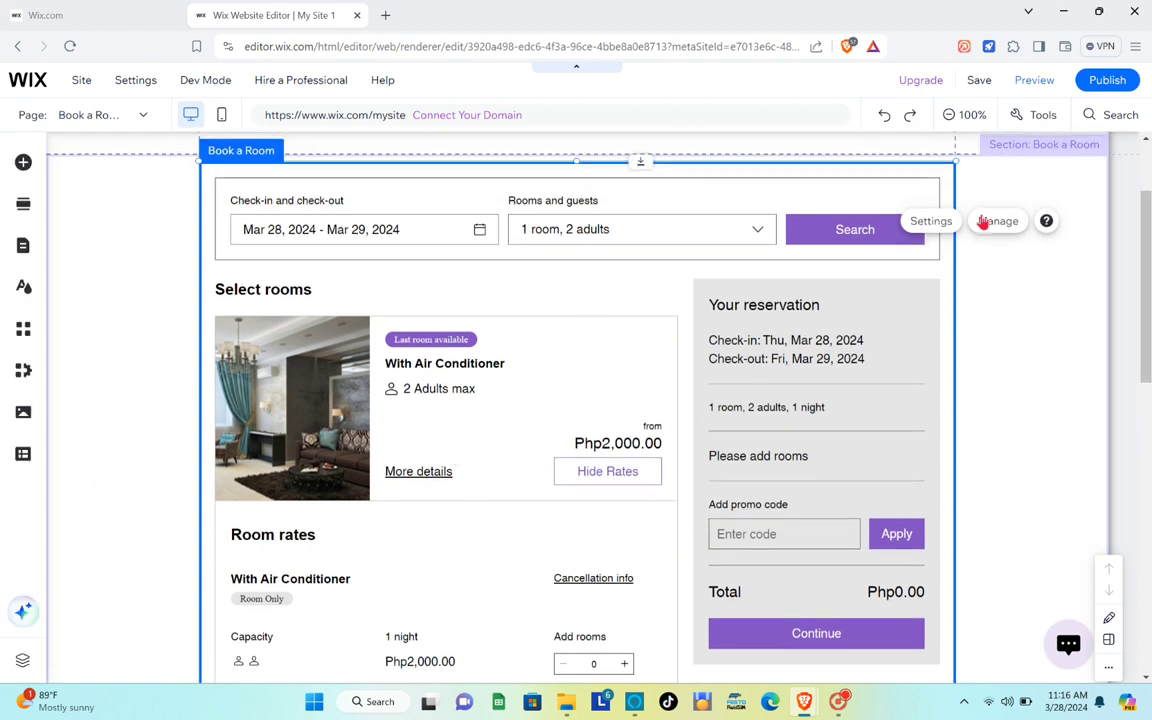
Preview the site and add one With Air Conditioner room to the reservation.
{"action": "left_click", "coordinate": [1034, 84]}
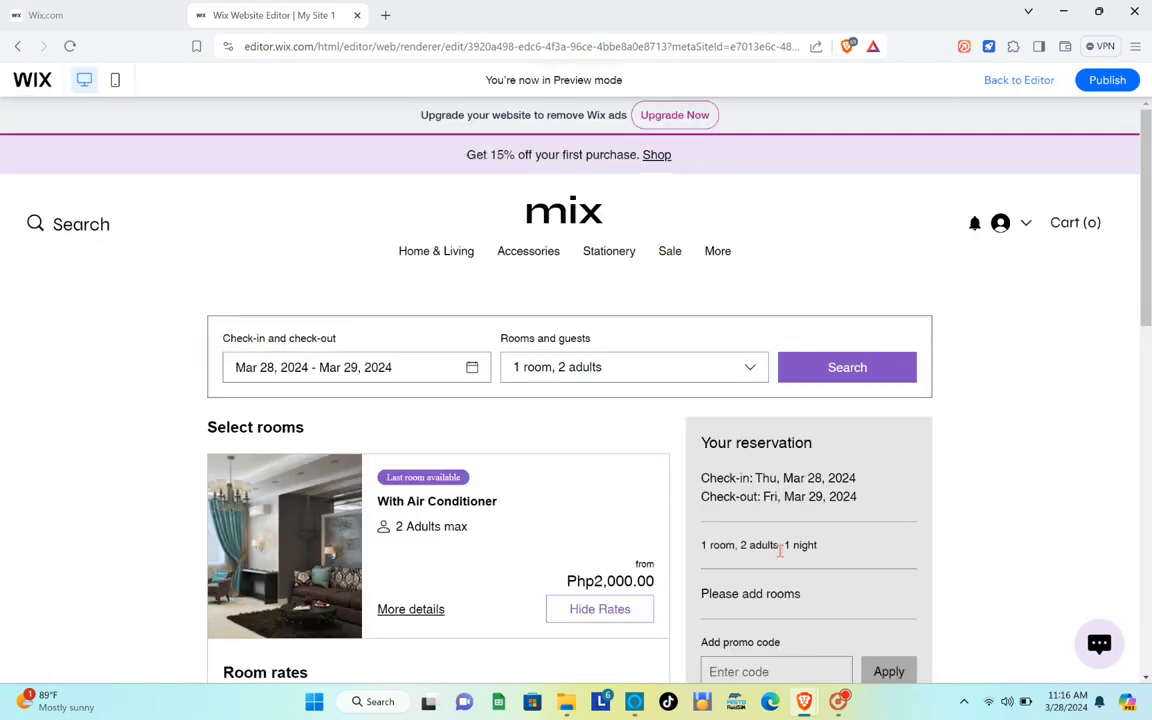
{"action": "scroll", "coordinate": [780, 551], "scroll_direction": "down", "scroll_amount": 3}
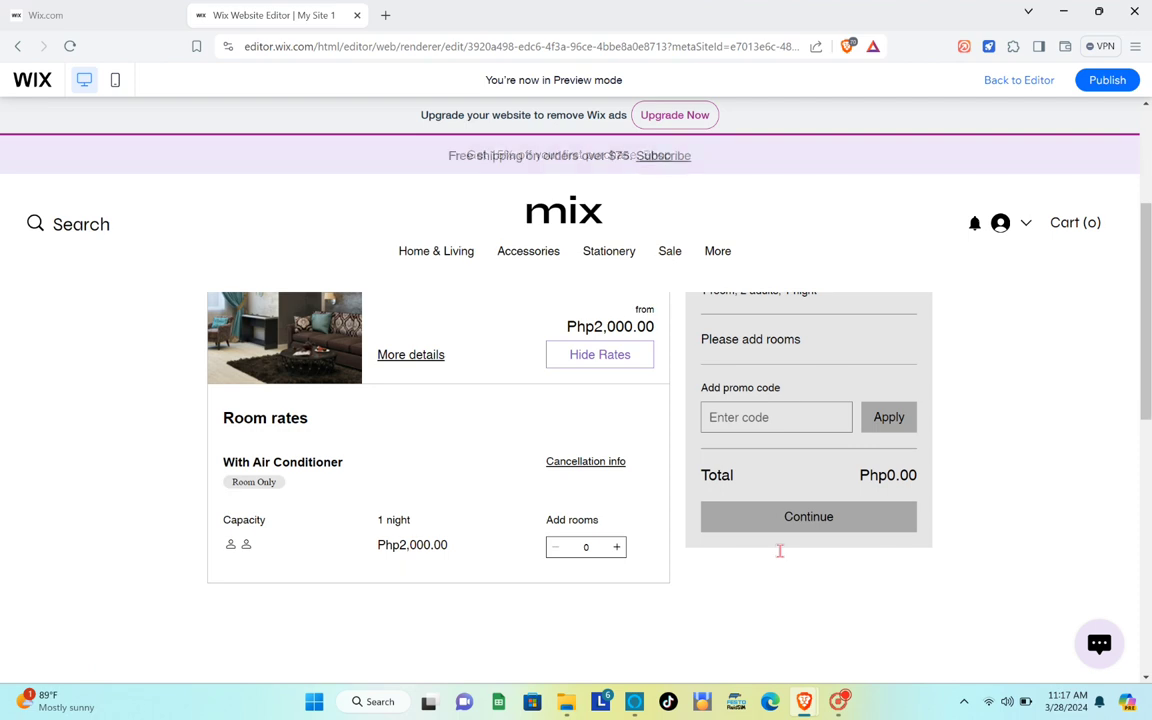
{"action": "scroll", "coordinate": [780, 551], "scroll_direction": "up", "scroll_amount": 1}
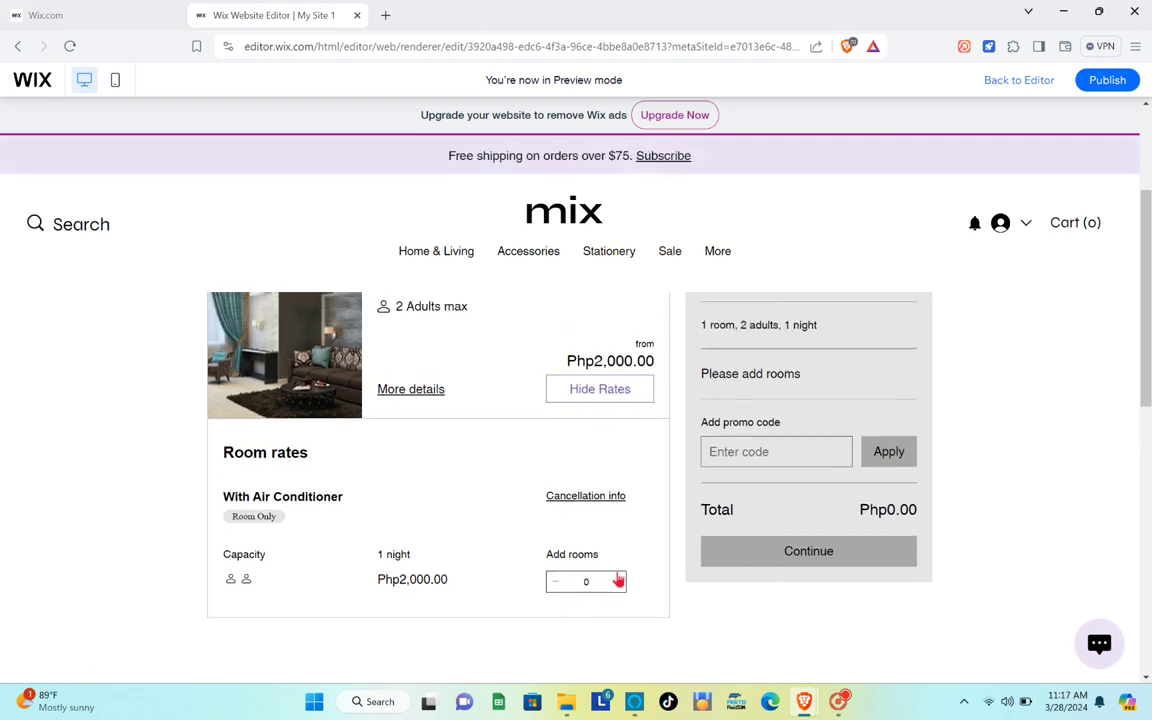
{"action": "left_click", "coordinate": [618, 580]}
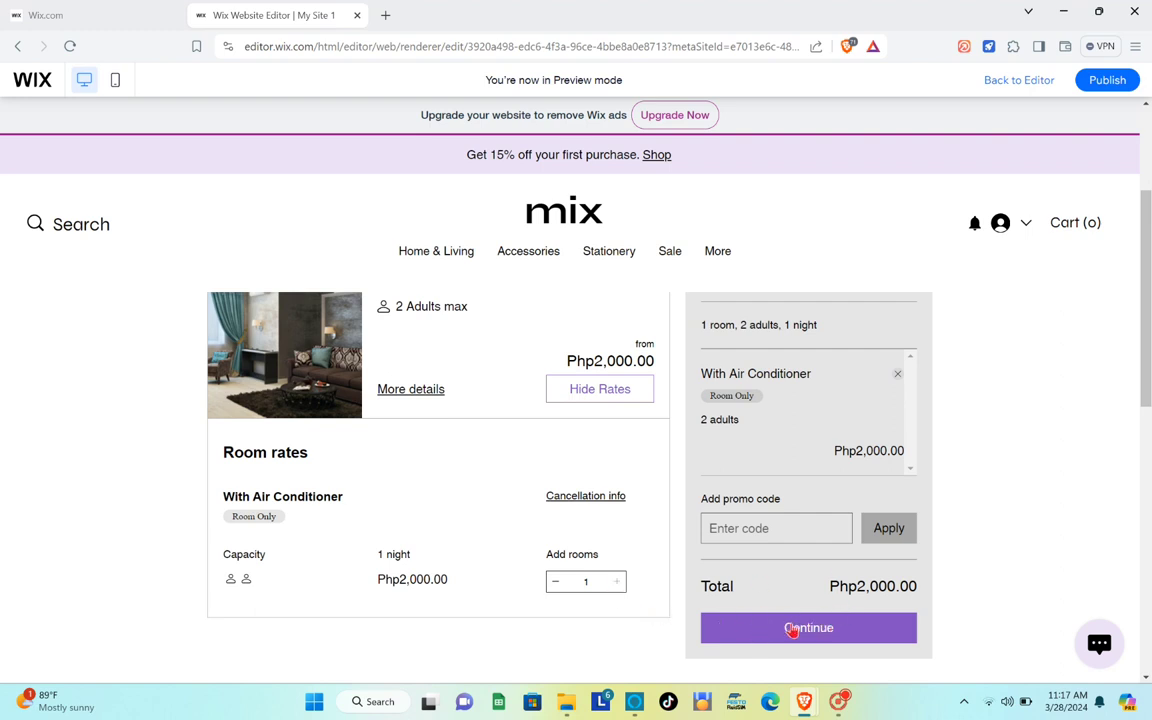
Continue to the Your details checkout form and scroll through its guest fields.
{"action": "left_click", "coordinate": [792, 628]}
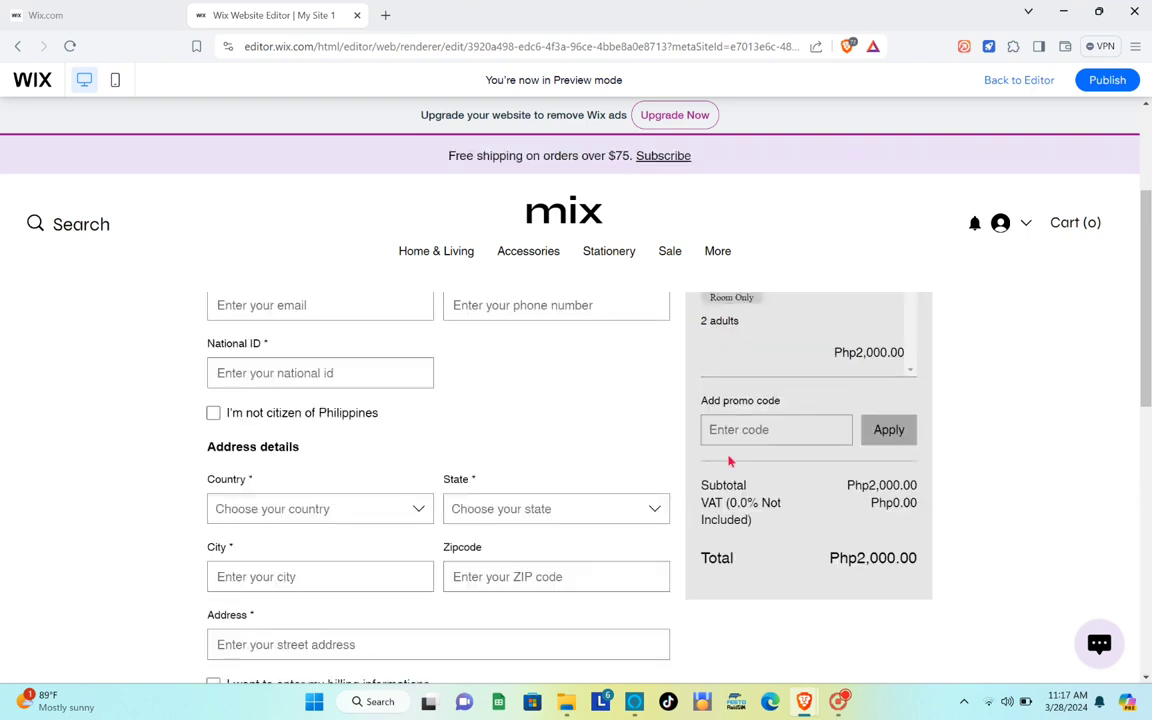
{"action": "scroll", "coordinate": [422, 441], "scroll_direction": "down", "scroll_amount": 5}
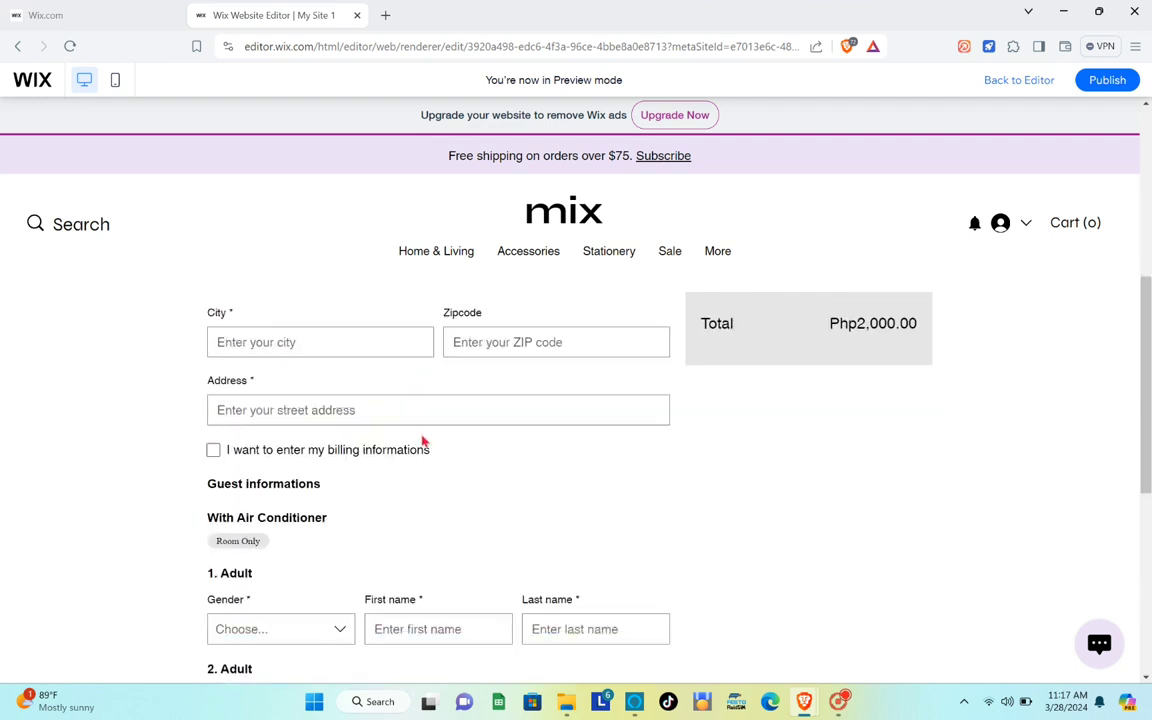
{"action": "scroll", "coordinate": [422, 441], "scroll_direction": "down", "scroll_amount": 2}
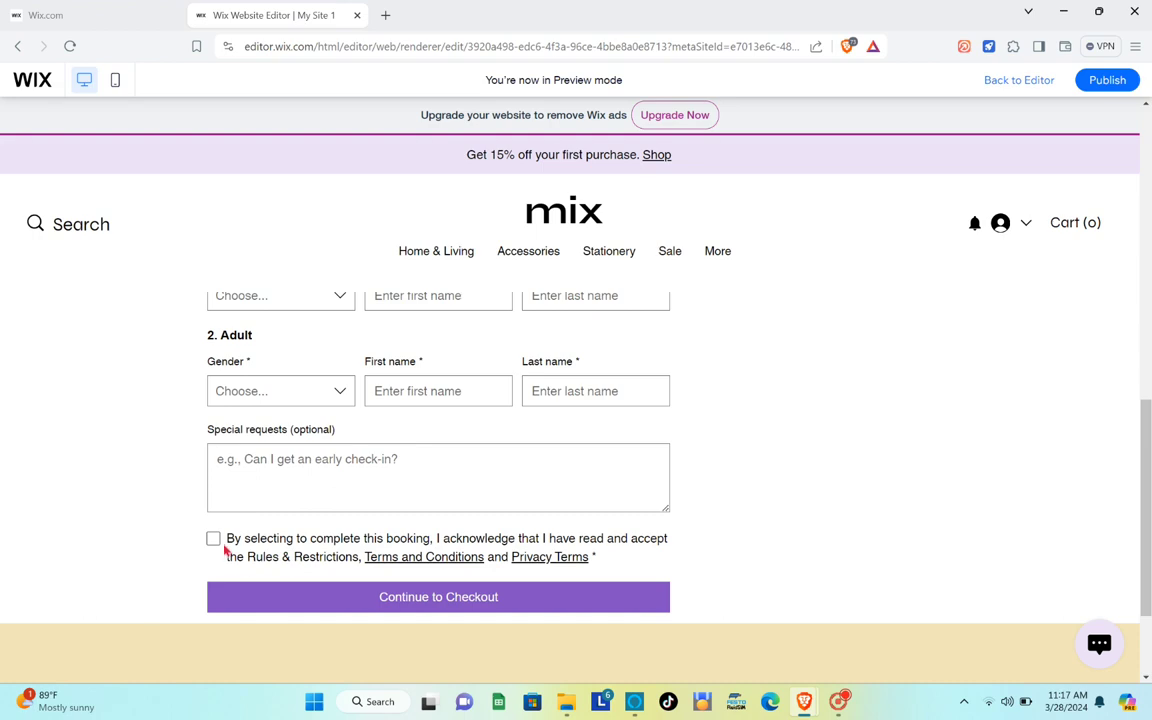
{"action": "scroll", "coordinate": [222, 549], "scroll_direction": "up", "scroll_amount": 7}
{"action": "scroll", "coordinate": [220, 549], "scroll_direction": "down", "scroll_amount": 1}
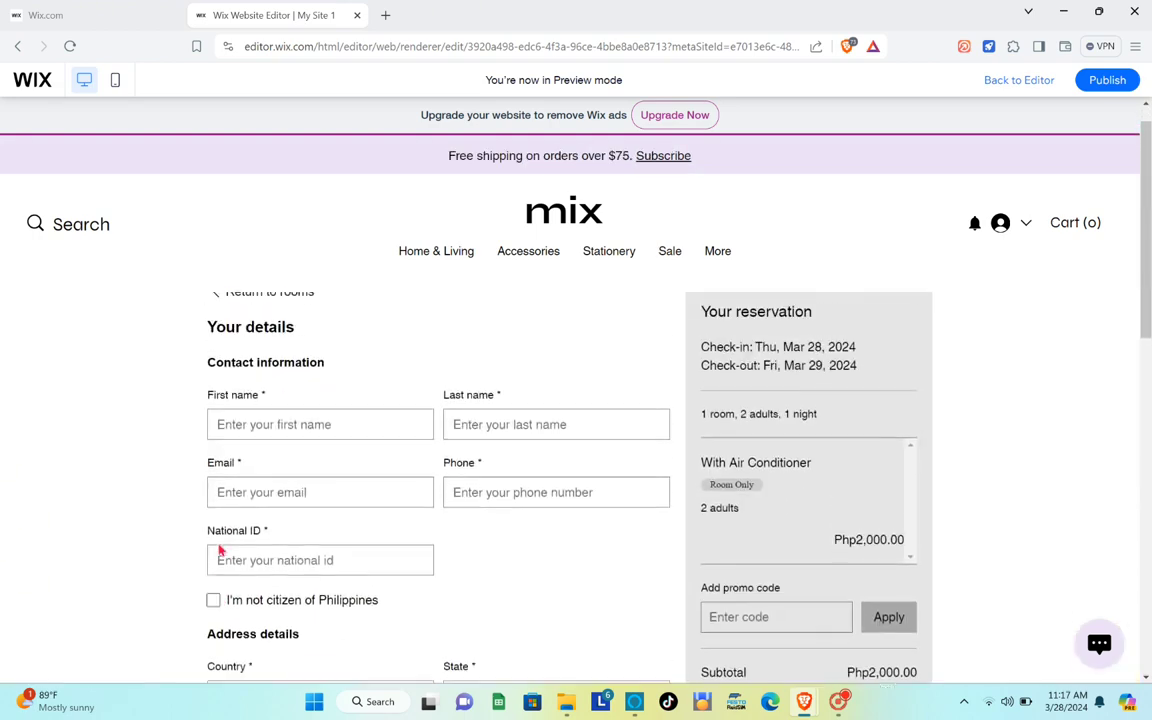
{"action": "scroll", "coordinate": [220, 549], "scroll_direction": "up", "scroll_amount": 1}
{"action": "scroll", "coordinate": [220, 549], "scroll_direction": "down", "scroll_amount": 1}
{"action": "scroll", "coordinate": [220, 549], "scroll_direction": "up", "scroll_amount": 1}
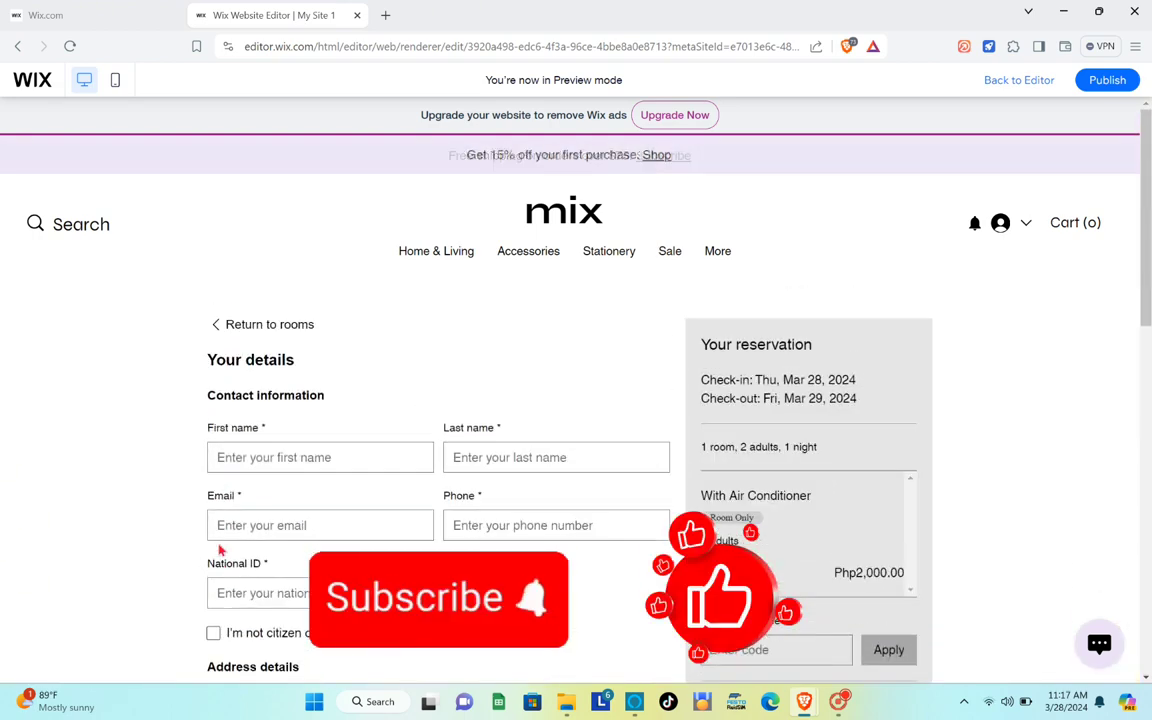